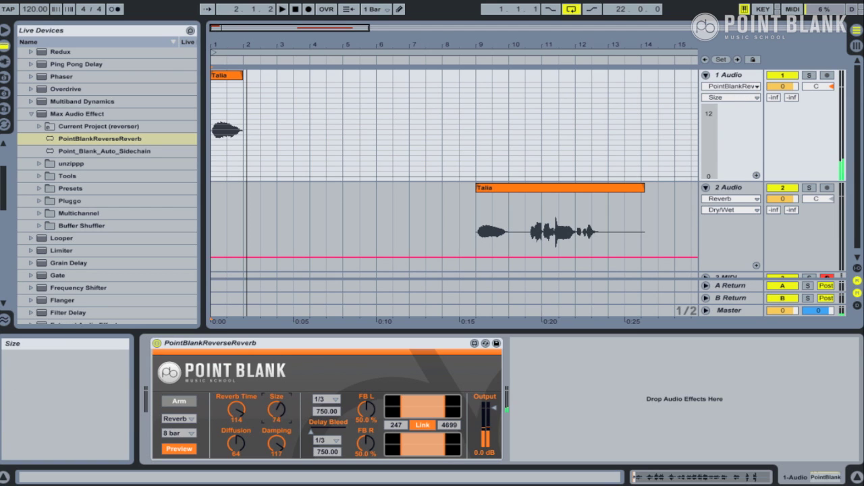
- Lower the PointBlankReverseReverb Damping knob to 111
{"action": "left_click_drag", "start_coordinate": [275, 451], "coordinate": [275, 446]}
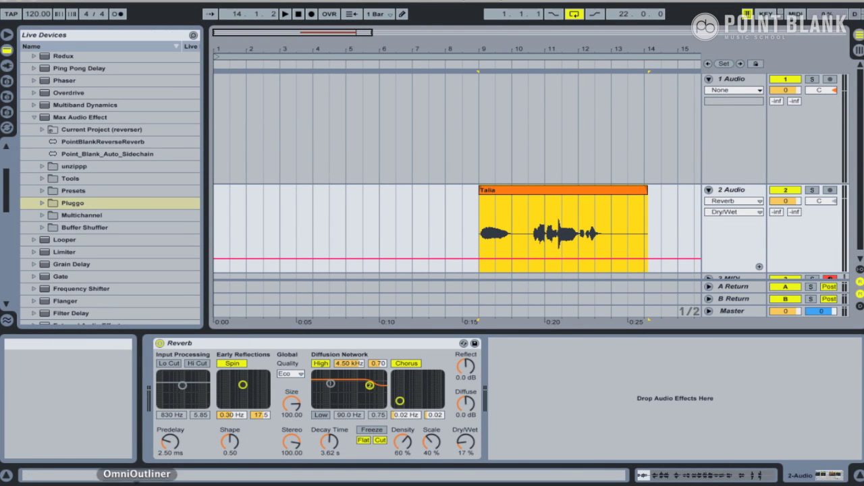
- Unzip the downloaded PointBlankReverseReverb archive in Downloads
{"action": "mouse_move", "coordinate": [110, 470]}
{"action": "left_click", "coordinate": [31, 469]}
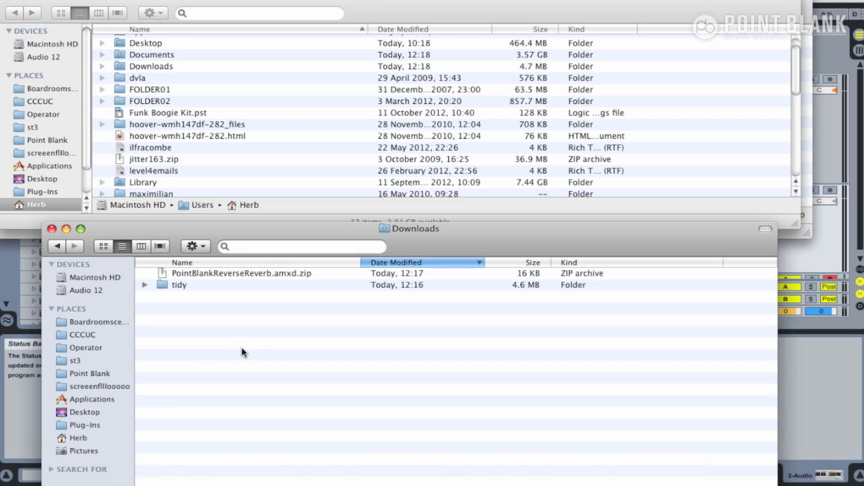
{"action": "double_click", "coordinate": [211, 273]}
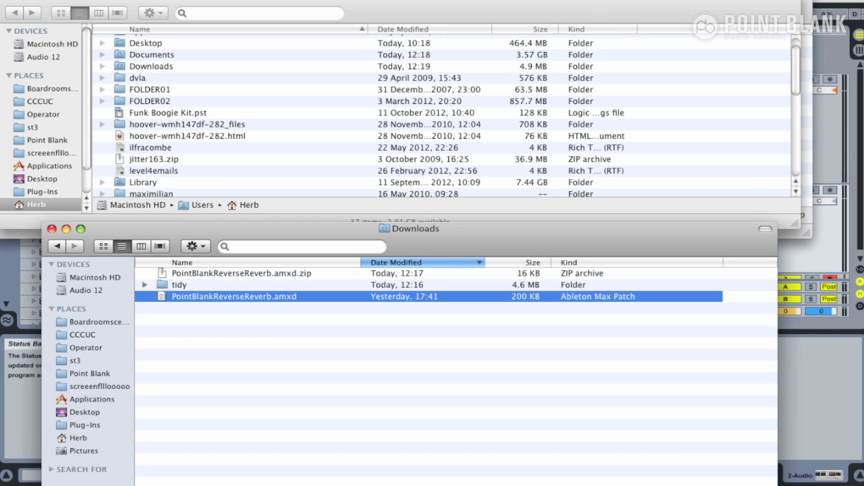
- Browse into the home folder's Library > Application Support > Ableton folder
{"action": "left_click", "coordinate": [513, 21]}
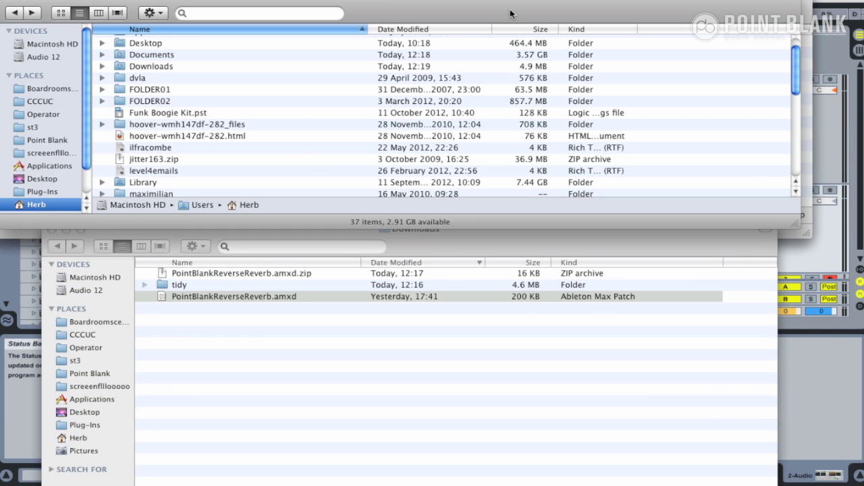
{"action": "left_click", "coordinate": [150, 184]}
{"action": "double_click", "coordinate": [150, 184]}
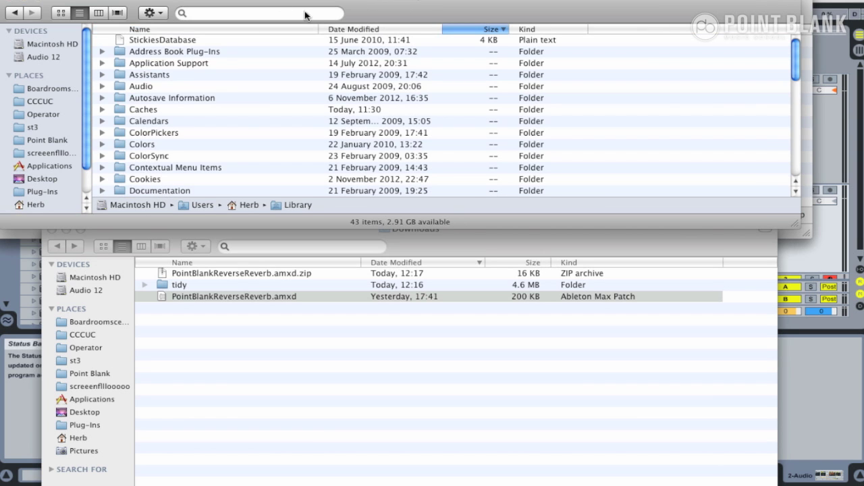
{"action": "double_click", "coordinate": [167, 63]}
{"action": "left_click", "coordinate": [152, 44]}
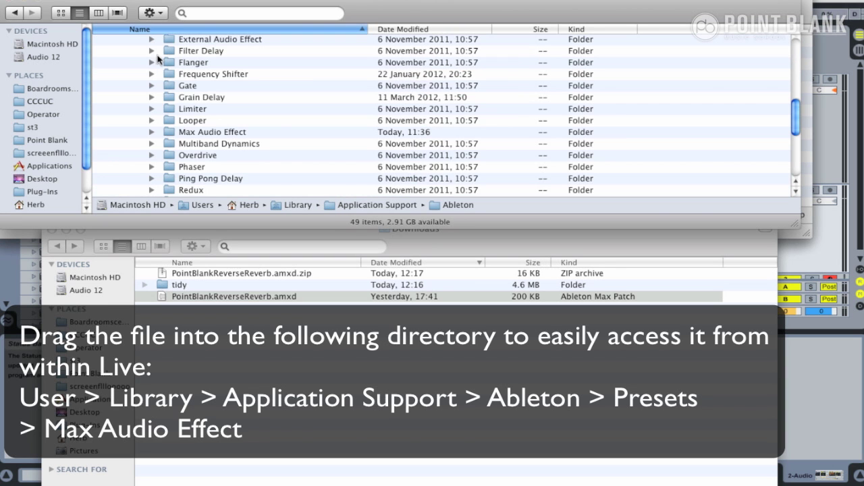
{"action": "left_click", "coordinate": [331, 181]}
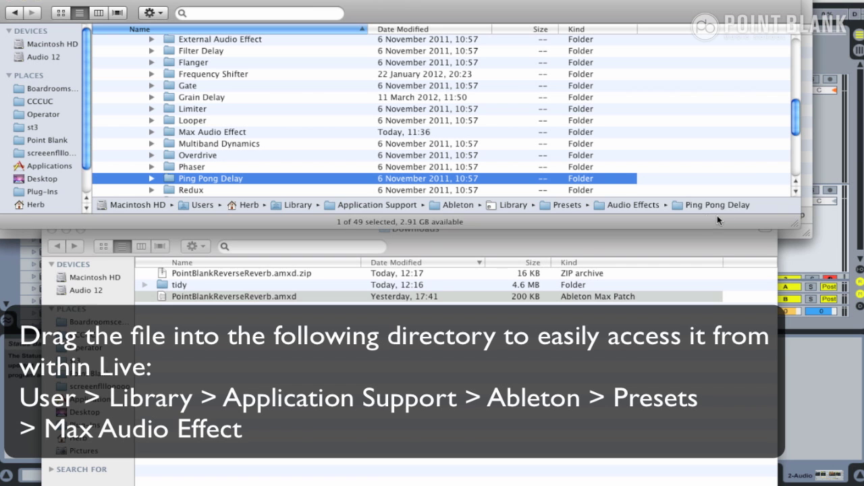
- Open Presets > Audio Effects > Max Audio Effect and select the unzipped PointBlankReverseReverb.amxd
{"action": "left_click_drag", "start_coordinate": [793, 225], "coordinate": [771, 319]}
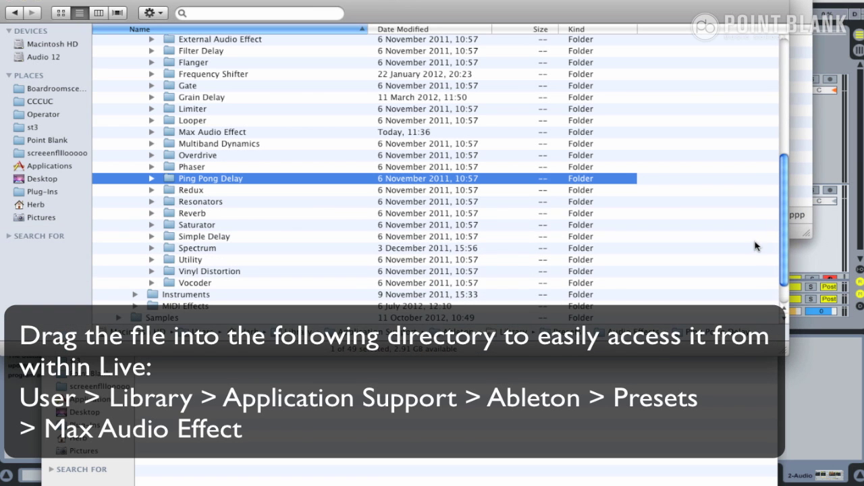
{"action": "scroll", "coordinate": [768, 161], "scroll_direction": "up", "scroll_amount": 5}
{"action": "scroll", "coordinate": [768, 161], "scroll_direction": "up", "scroll_amount": 5}
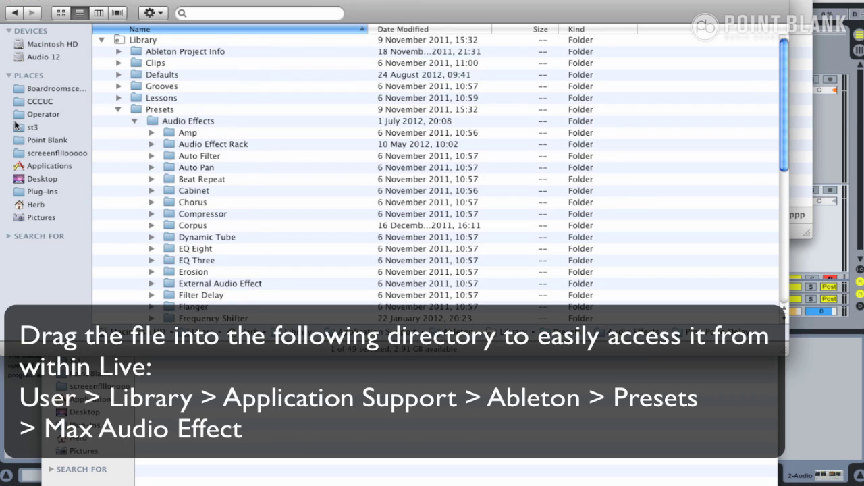
{"action": "left_click", "coordinate": [118, 111]}
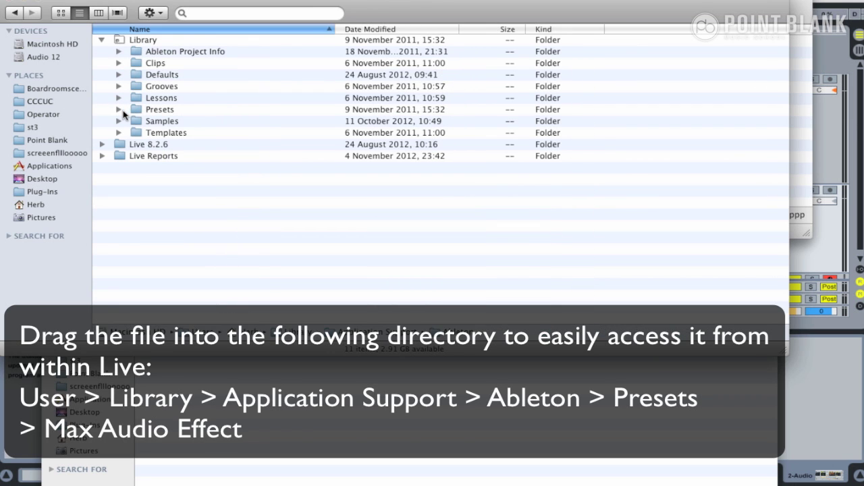
{"action": "left_click", "coordinate": [118, 110]}
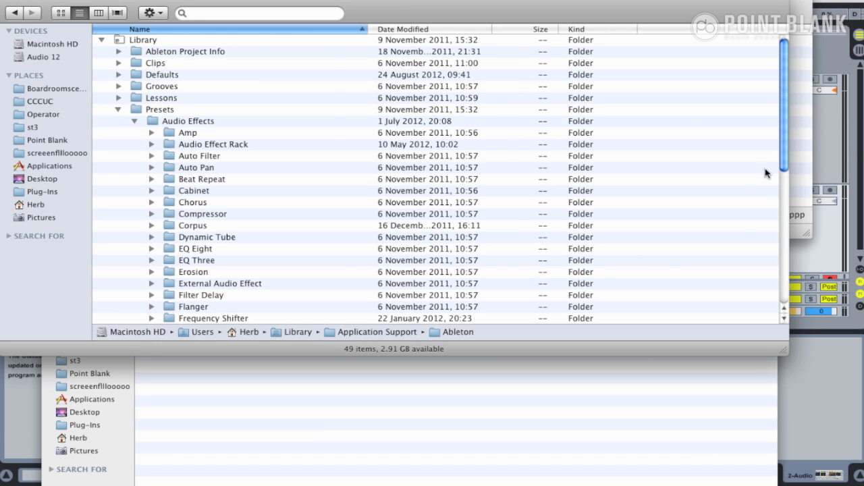
{"action": "left_click_drag", "start_coordinate": [780, 152], "coordinate": [781, 214]}
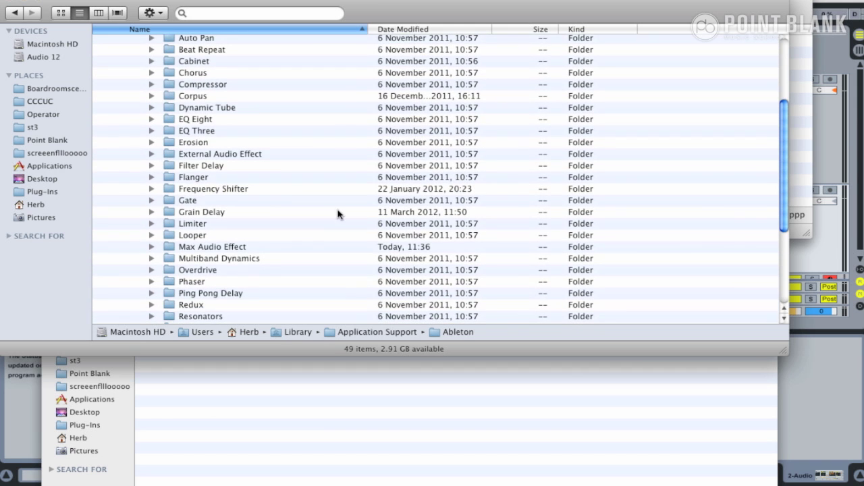
{"action": "double_click", "coordinate": [230, 249]}
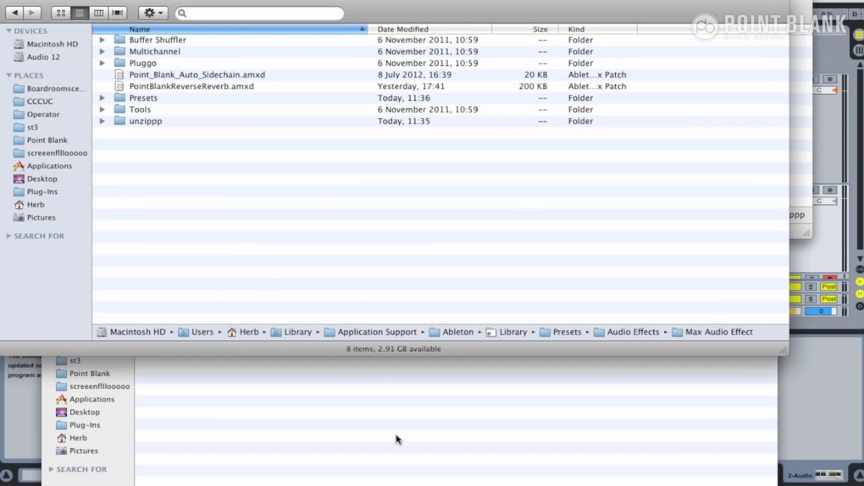
{"action": "left_click", "coordinate": [396, 438]}
{"action": "left_click", "coordinate": [231, 295]}
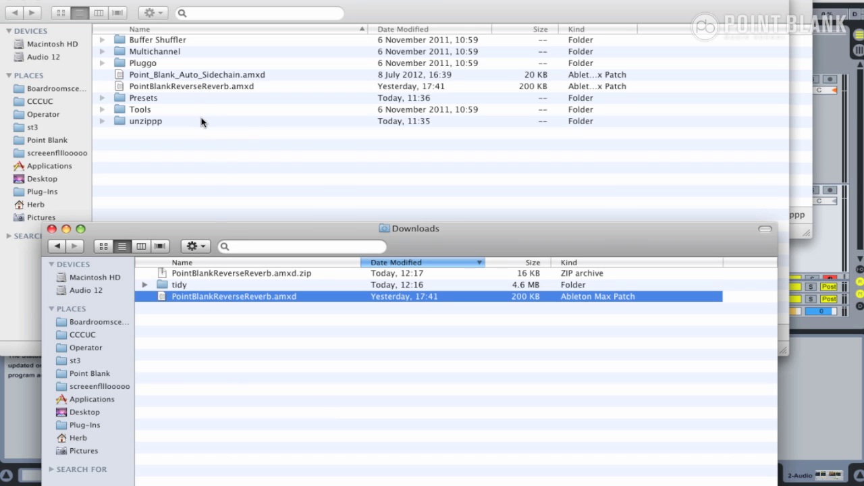
- Load PointBlankReverseReverb from Live Devices onto track 1, then play from just before the vocal
{"action": "key", "text": "super+Tab"}
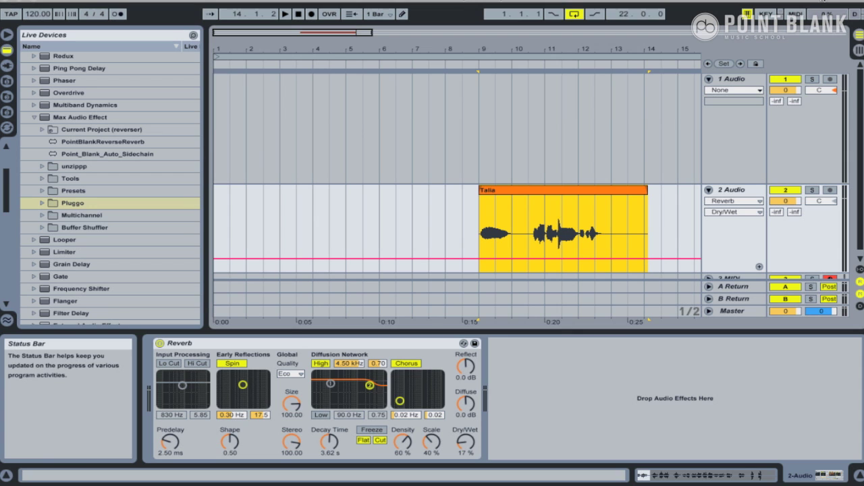
{"action": "left_click", "coordinate": [78, 146]}
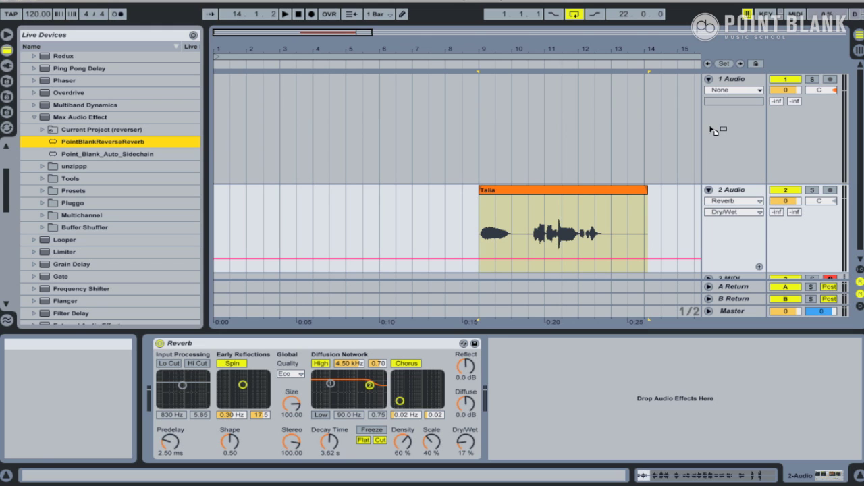
{"action": "left_click_drag", "start_coordinate": [714, 130], "coordinate": [712, 131]}
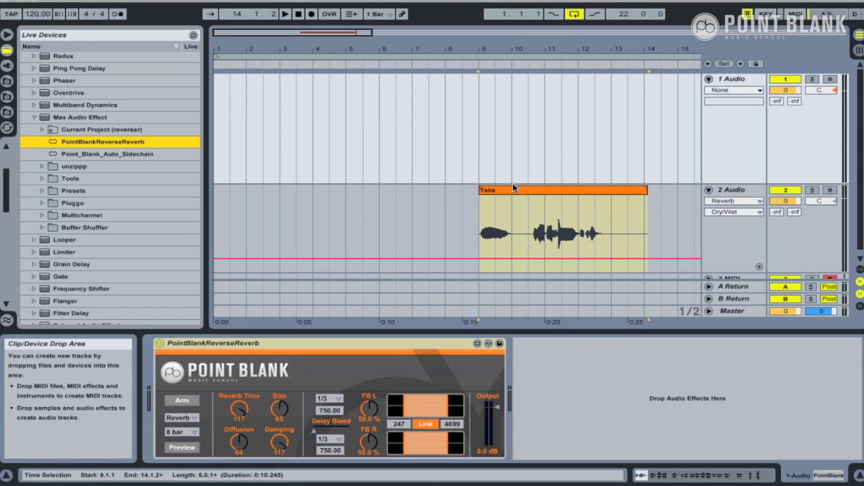
{"action": "left_click", "coordinate": [471, 65]}
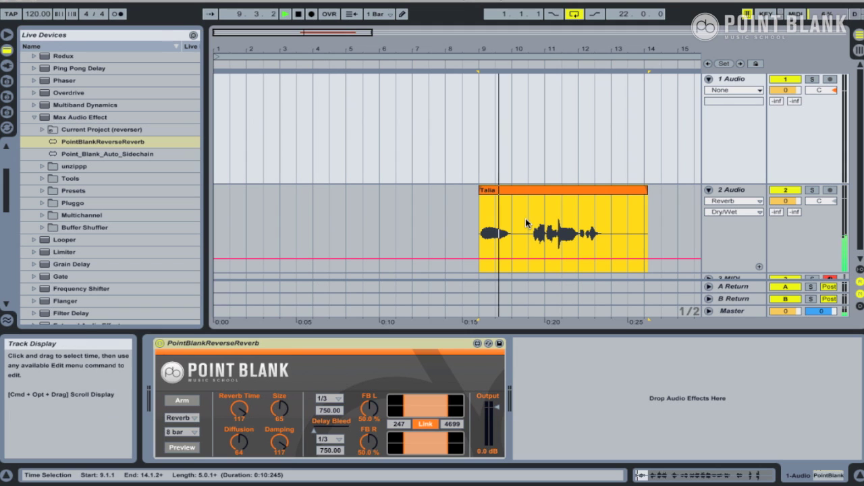
- Stop playback and Alt-drag the Talia clip's first bar onto track 1 at bar 1
{"action": "key", "text": "space"}
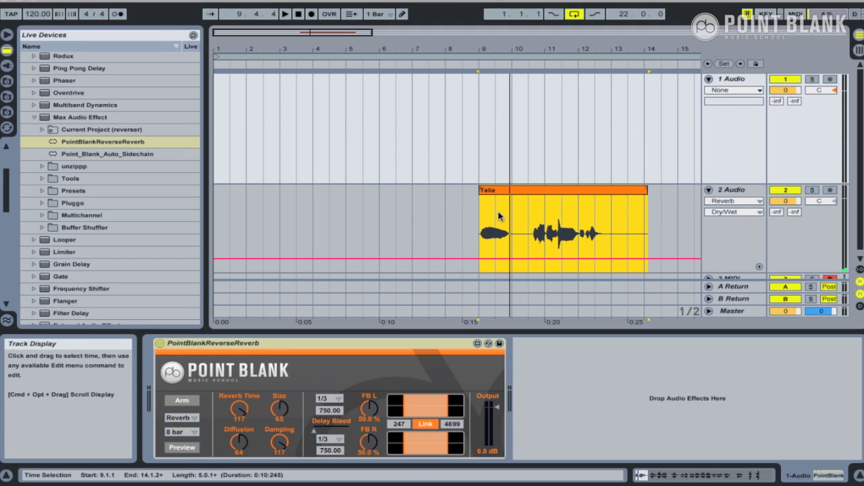
{"action": "left_click", "coordinate": [495, 215]}
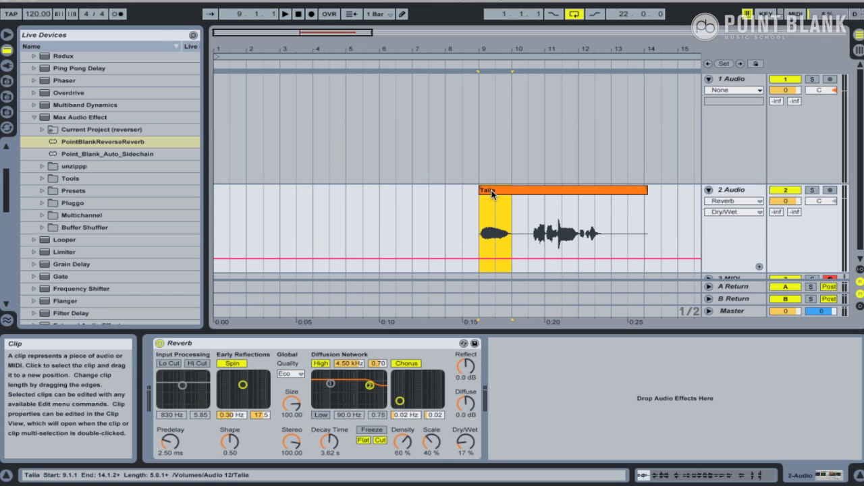
{"action": "left_click_drag", "start_coordinate": [491, 191], "coordinate": [232, 118]}
{"action": "left_click", "coordinate": [232, 79]}
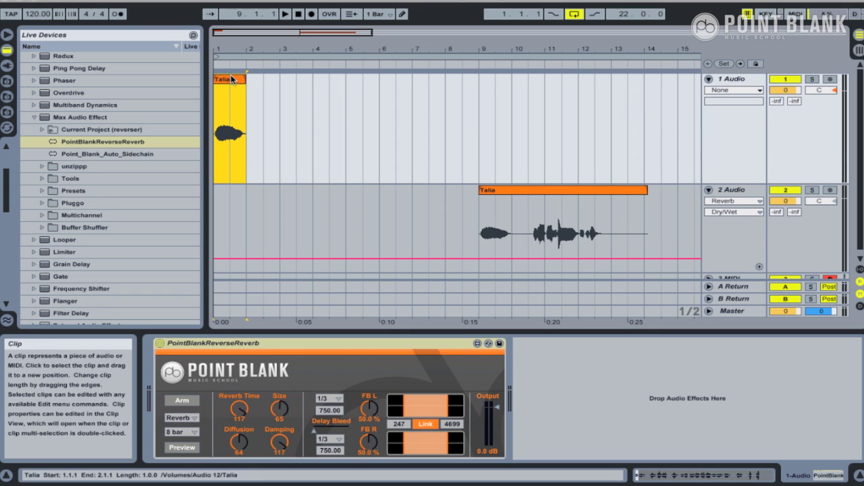
{"action": "left_click", "coordinate": [233, 108]}
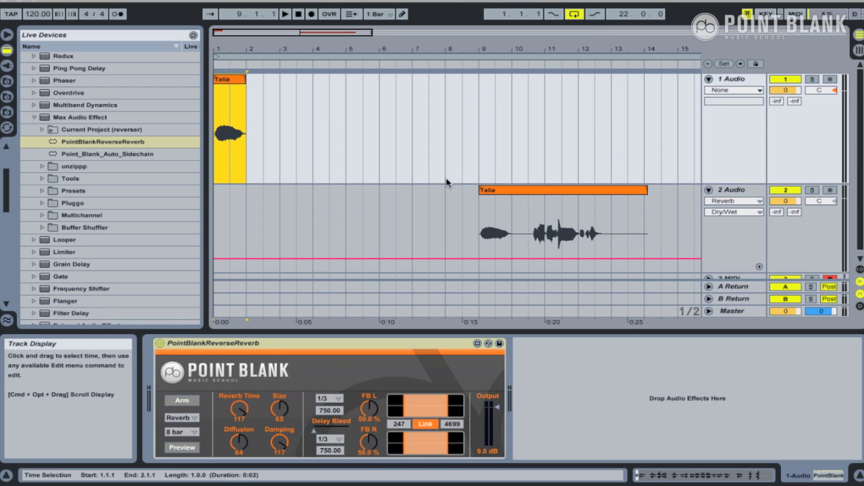
{"action": "left_click", "coordinate": [481, 189]}
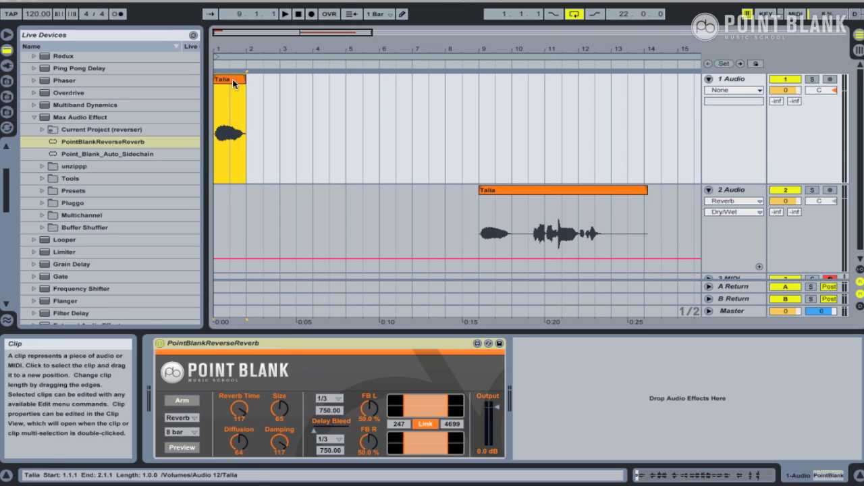
- Arm the reverse reverb and play from 1.1.1 until just after the vocal starts
{"action": "left_click", "coordinate": [183, 402]}
{"action": "left_click", "coordinate": [297, 15]}
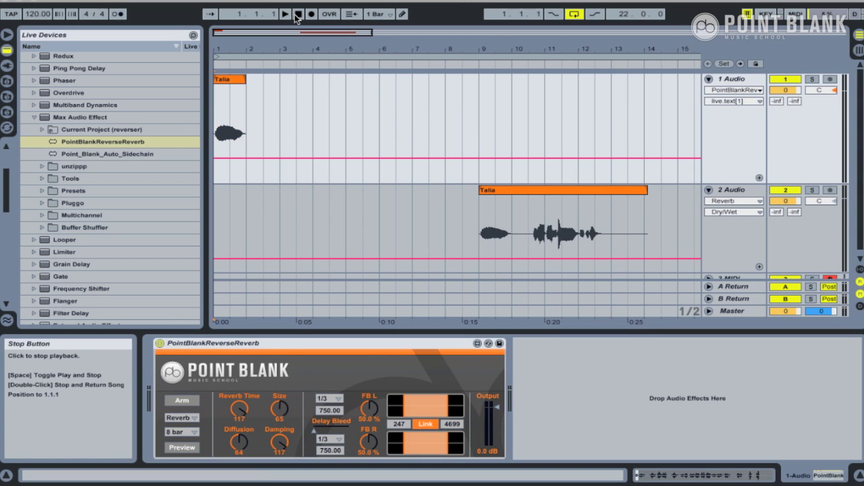
{"action": "left_click", "coordinate": [286, 14]}
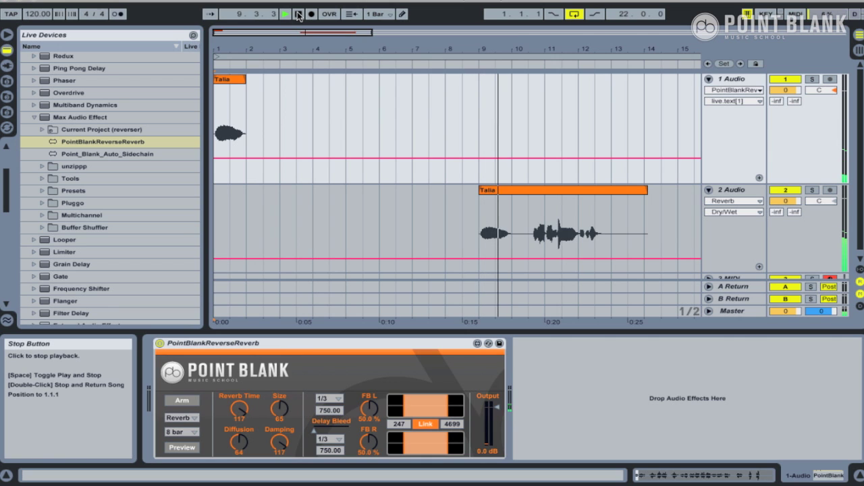
{"action": "left_click", "coordinate": [298, 15]}
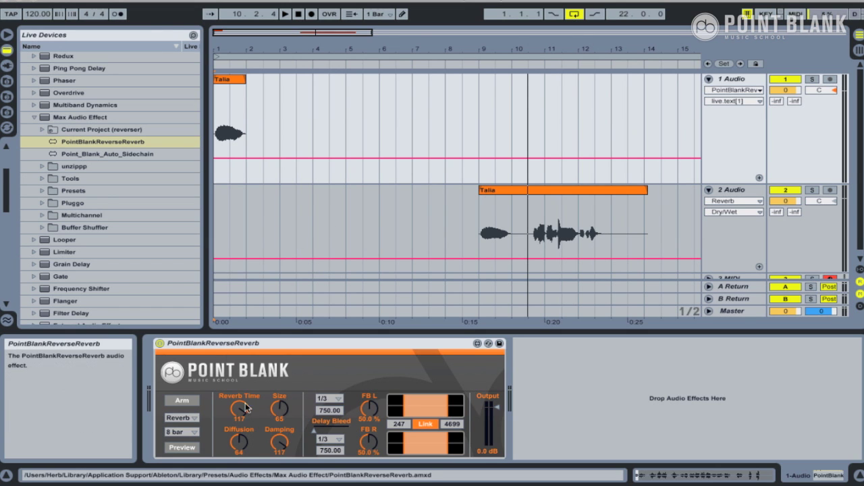
- Turn on the reverse reverb Preview, play, and lower Reverb Time to 114
{"action": "left_click", "coordinate": [181, 448]}
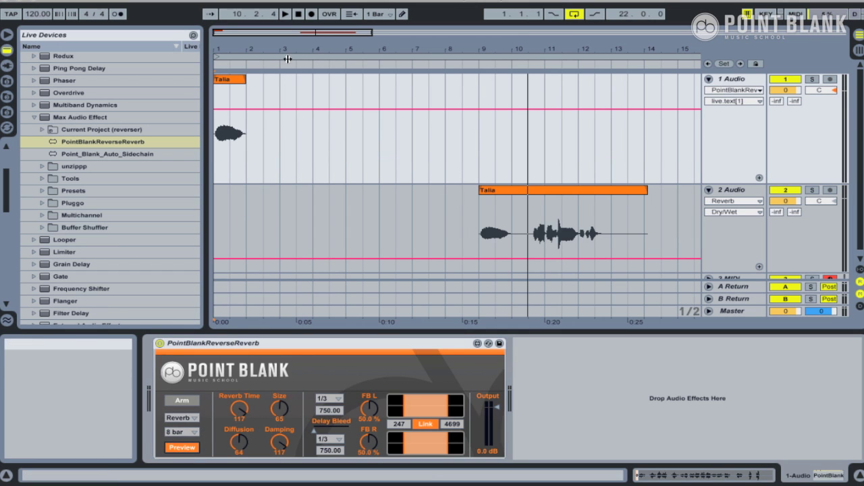
{"action": "left_click", "coordinate": [287, 15]}
{"action": "left_click", "coordinate": [287, 15]}
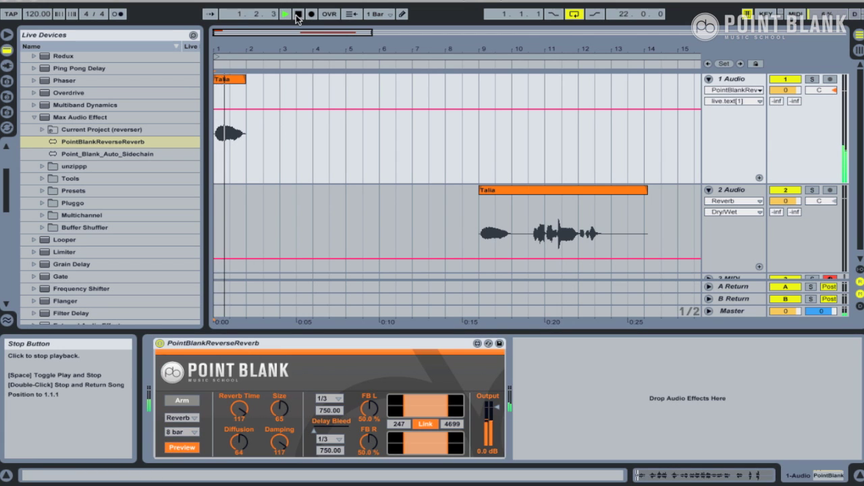
{"action": "left_click", "coordinate": [297, 18]}
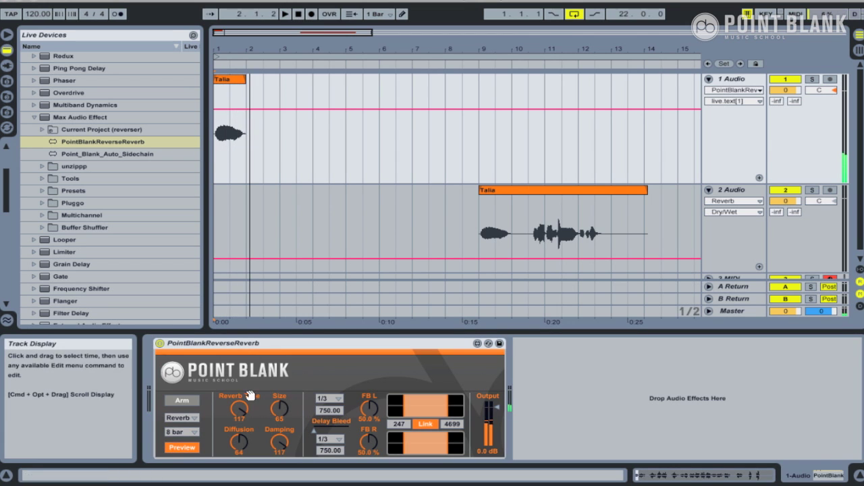
{"action": "left_click_drag", "start_coordinate": [245, 410], "coordinate": [246, 412]}
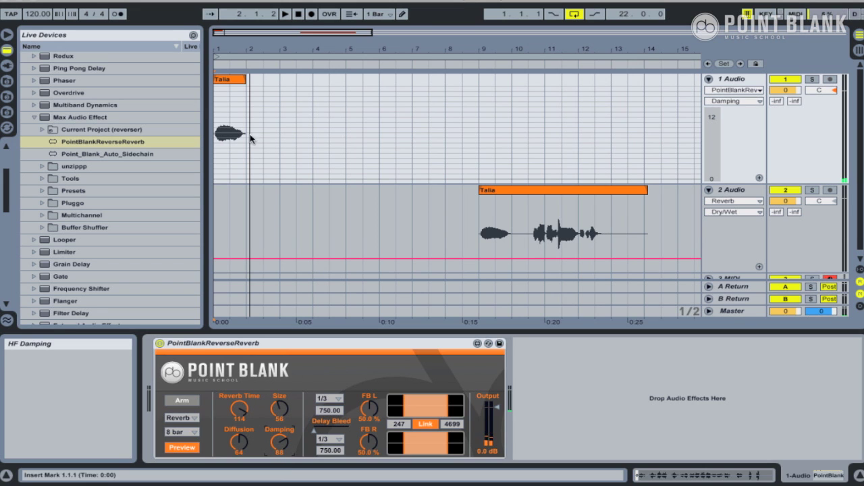
- Replay from the start and turn Damping down to 61 while auditioning
{"action": "left_click", "coordinate": [297, 14]}
{"action": "left_click", "coordinate": [286, 14]}
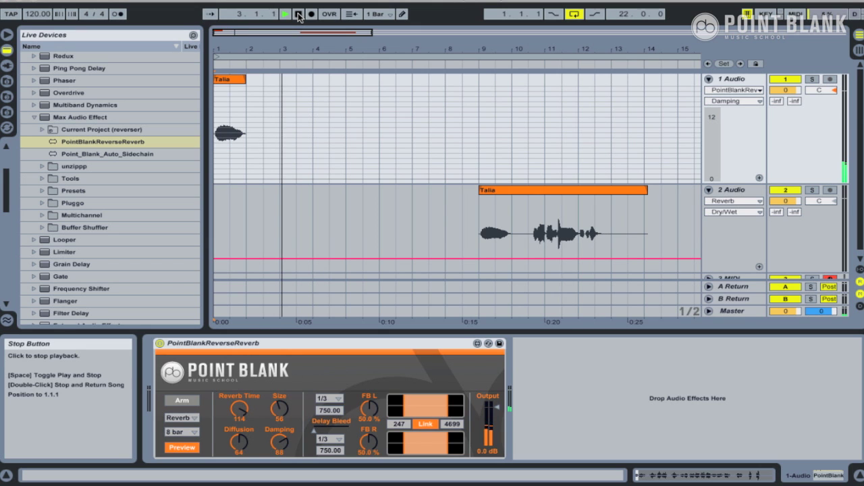
{"action": "left_click", "coordinate": [299, 16]}
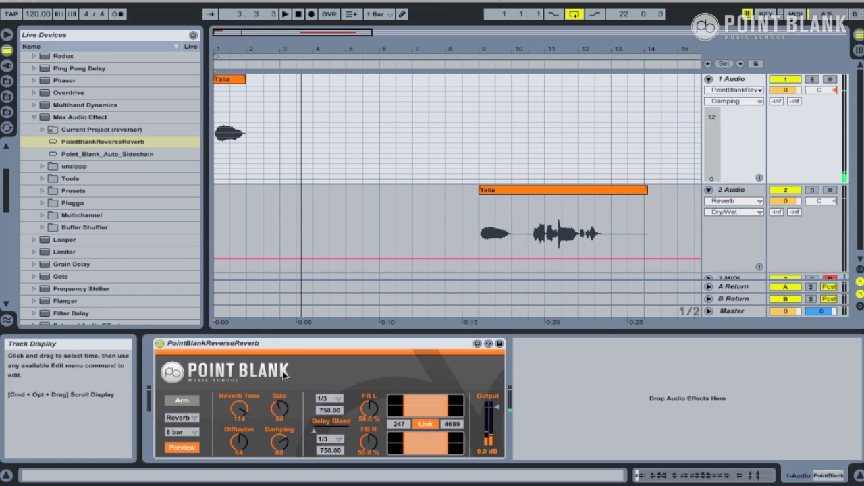
{"action": "left_click_drag", "start_coordinate": [279, 442], "coordinate": [280, 446]}
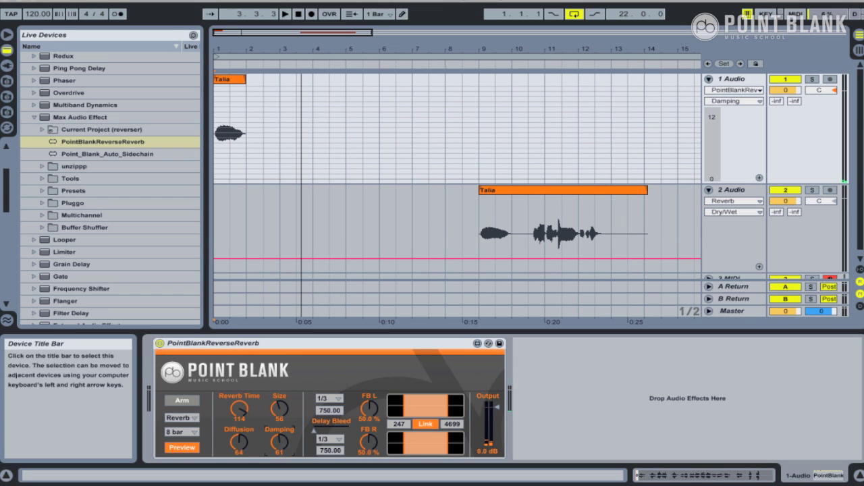
{"action": "left_click", "coordinate": [298, 15]}
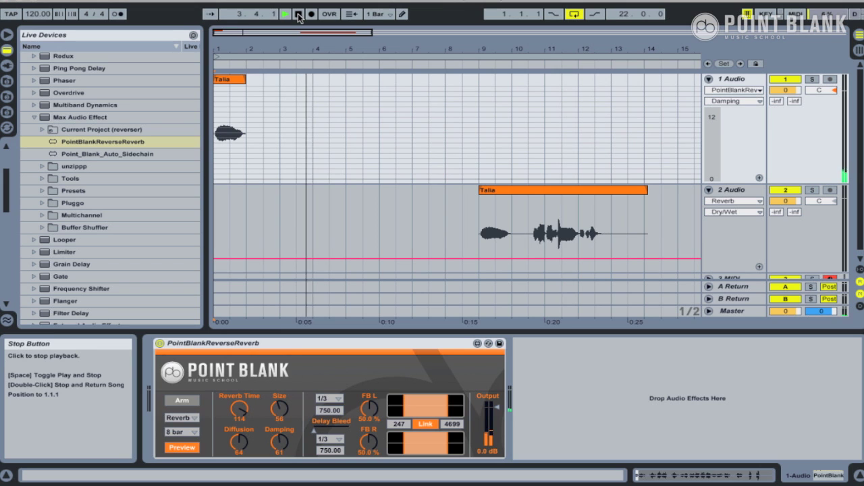
{"action": "left_click", "coordinate": [299, 15]}
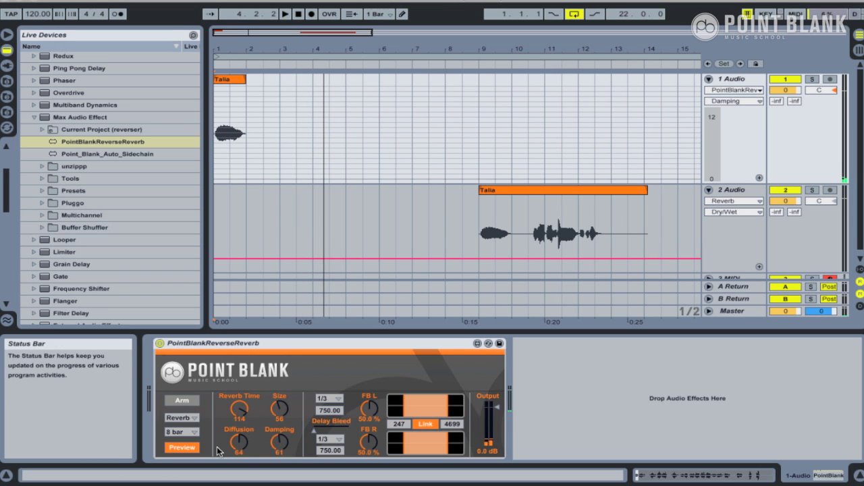
- Turn Preview off, arm the reverse reverb, and play from bar 1 to about bar 10
{"action": "left_click", "coordinate": [182, 447]}
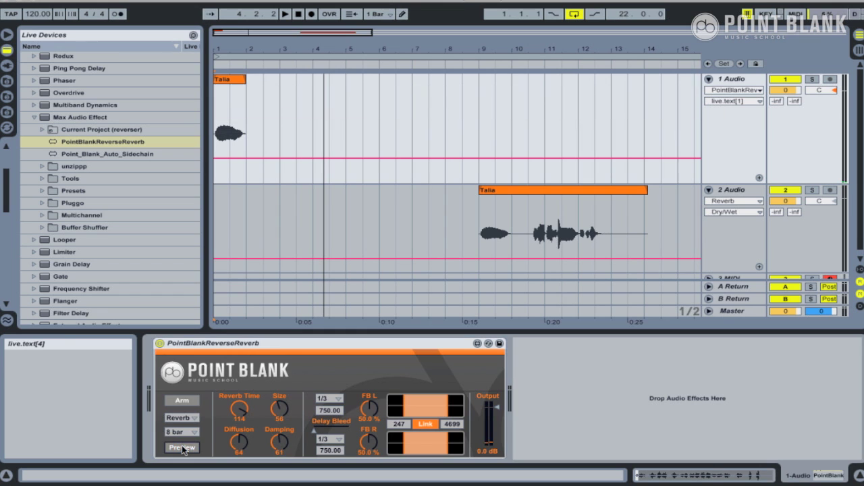
{"action": "left_click", "coordinate": [182, 401]}
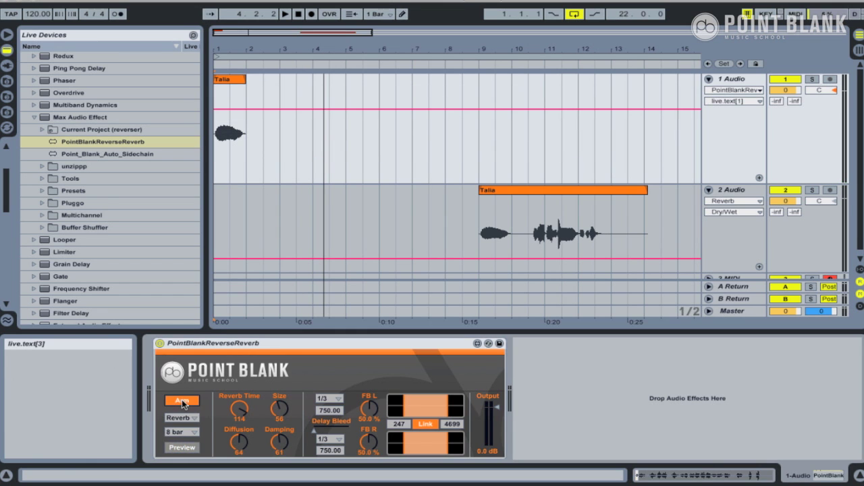
{"action": "left_click", "coordinate": [285, 14]}
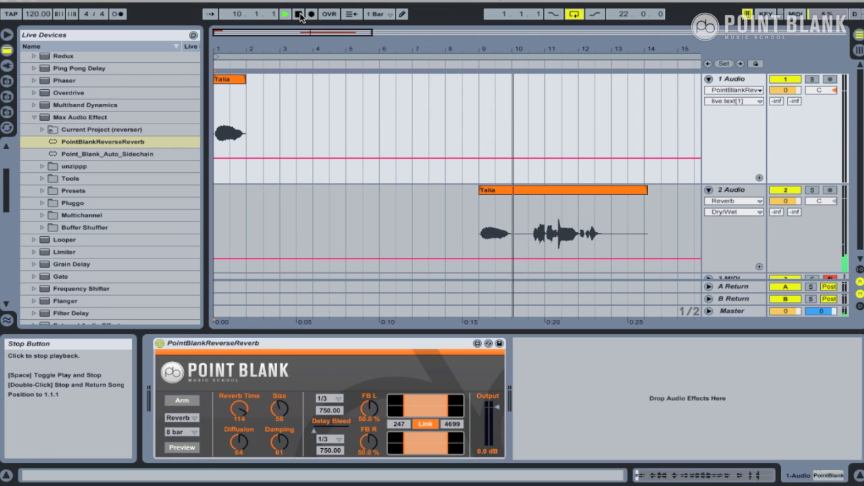
{"action": "left_click", "coordinate": [300, 15]}
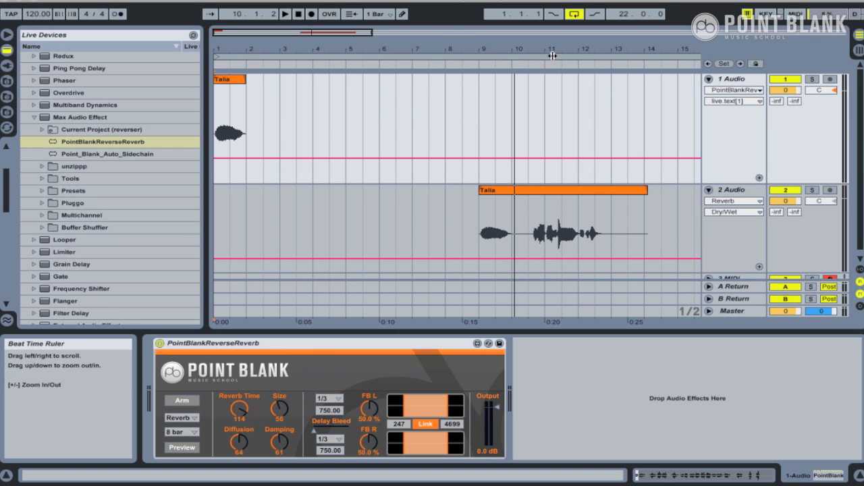
- Freeze then flatten track 1 into a Talia (Freeze tail) clip and play from around bar 6
{"action": "right_click", "coordinate": [728, 81]}
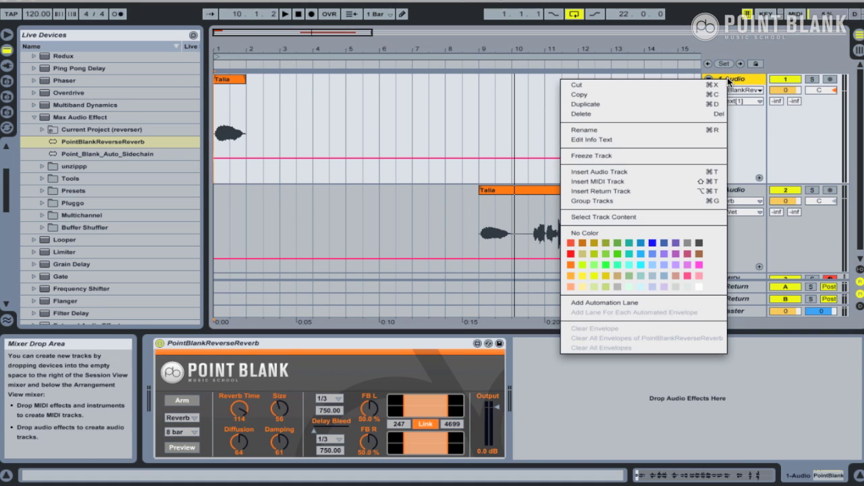
{"action": "left_click", "coordinate": [624, 160]}
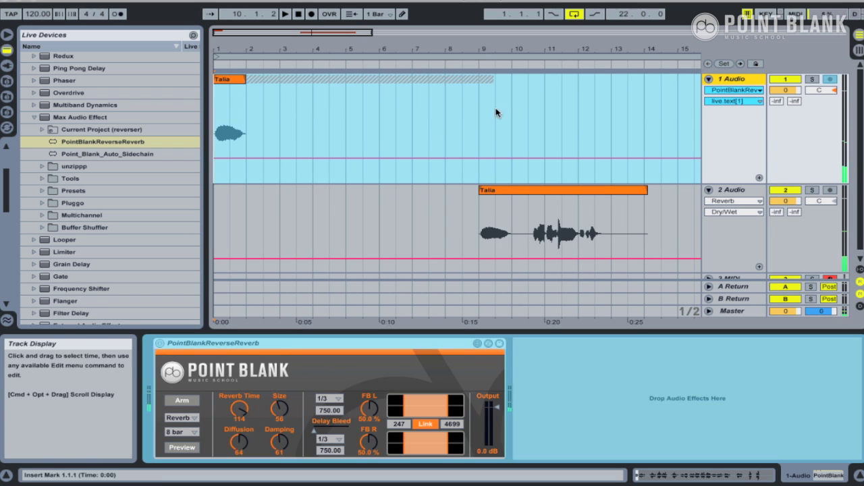
{"action": "right_click", "coordinate": [736, 118]}
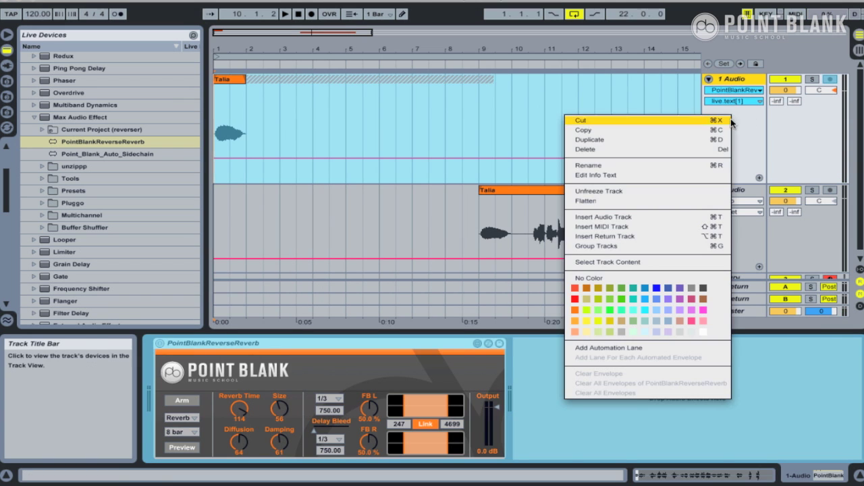
{"action": "left_click", "coordinate": [660, 202]}
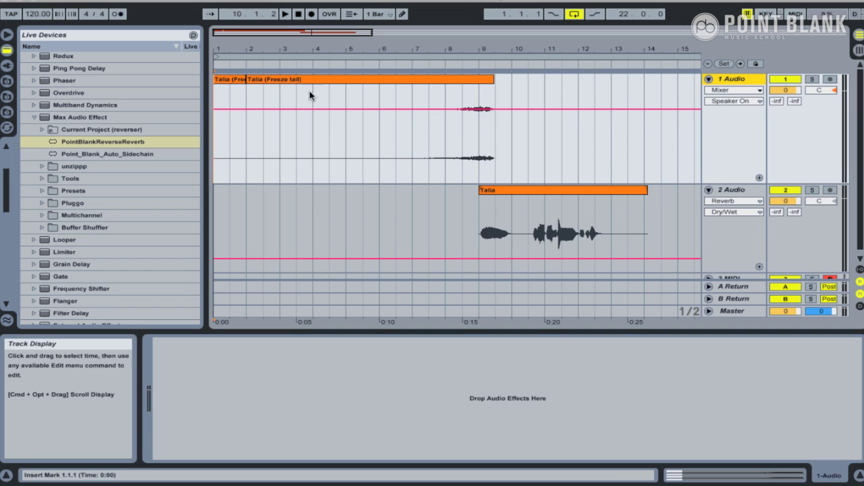
{"action": "left_click", "coordinate": [405, 70]}
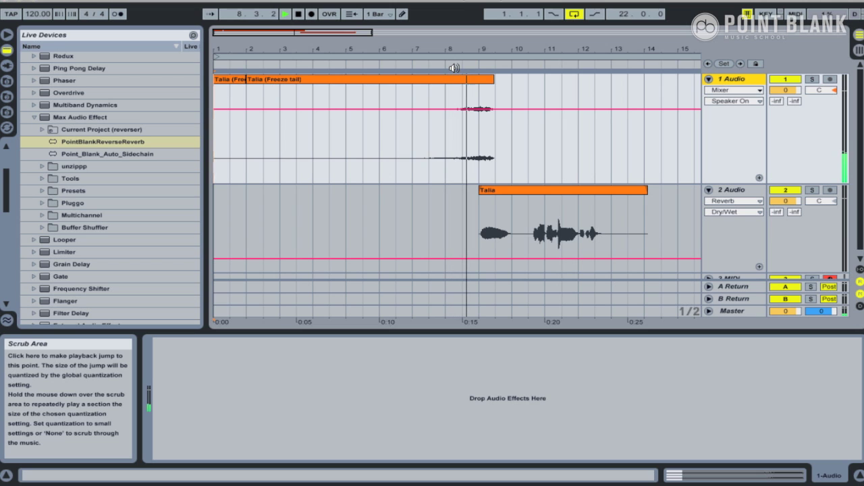
- Show the Freeze tail clip's fades, adjust the fade-out, then undo back to the one-bar Talia clip
{"action": "key", "text": "space"}
{"action": "left_click", "coordinate": [493, 79]}
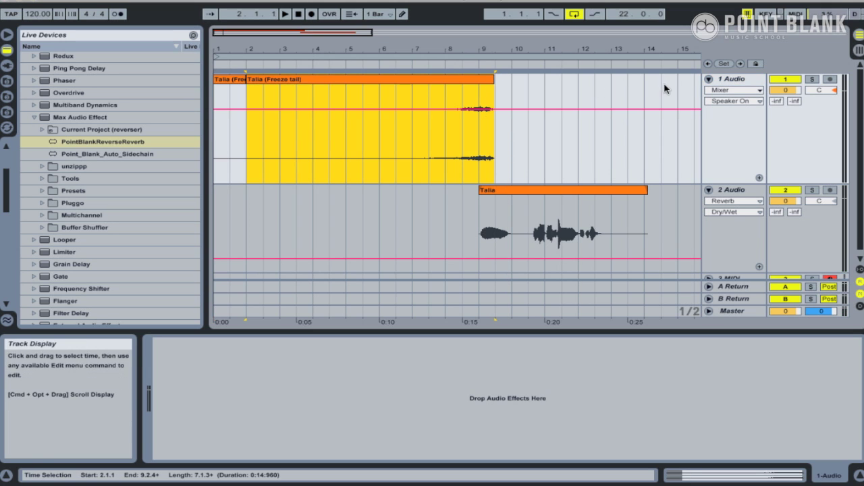
{"action": "left_click", "coordinate": [741, 90]}
{"action": "left_click", "coordinate": [732, 109]}
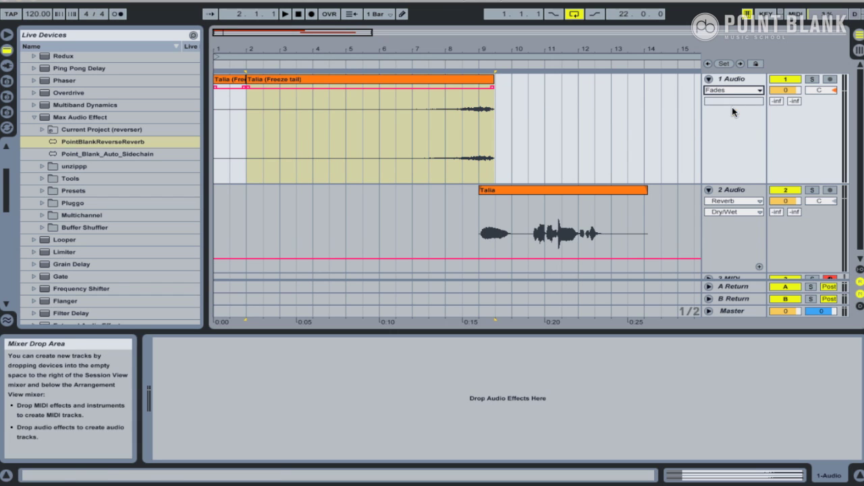
{"action": "left_click", "coordinate": [491, 89]}
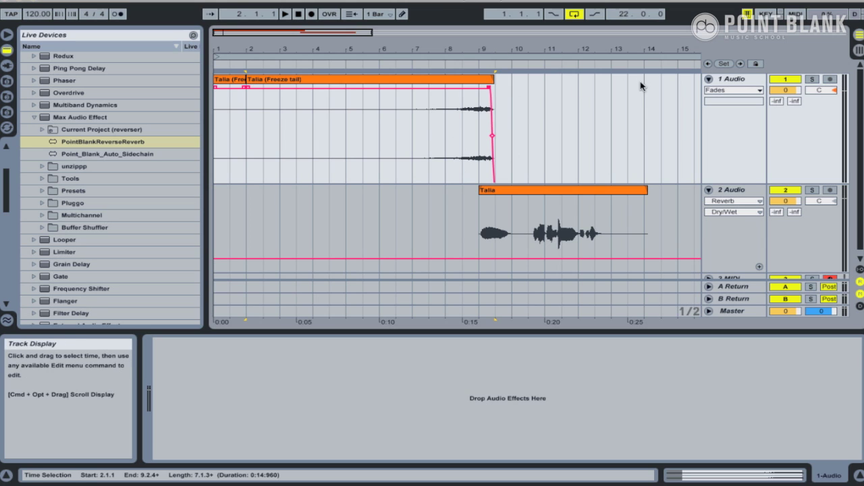
{"action": "key", "text": "super+z"}
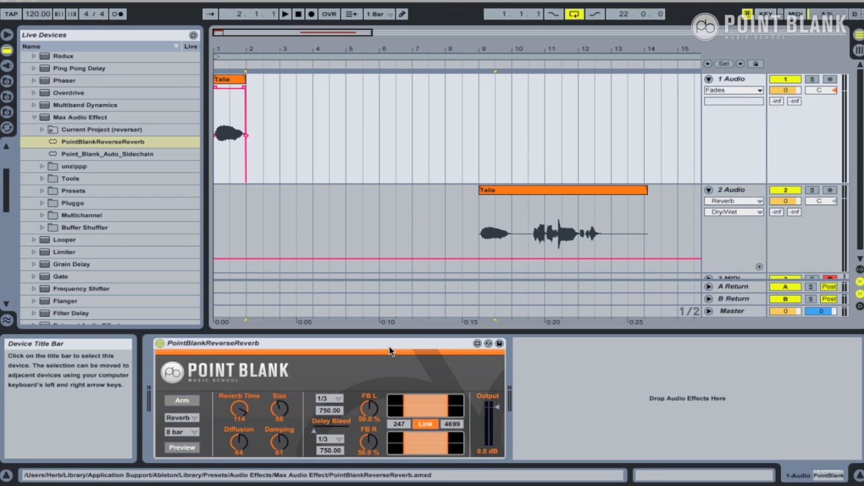
- Switch the device to Delay mode with both left and right divisions at 1/6
{"action": "left_click", "coordinate": [183, 419]}
{"action": "left_click", "coordinate": [189, 443]}
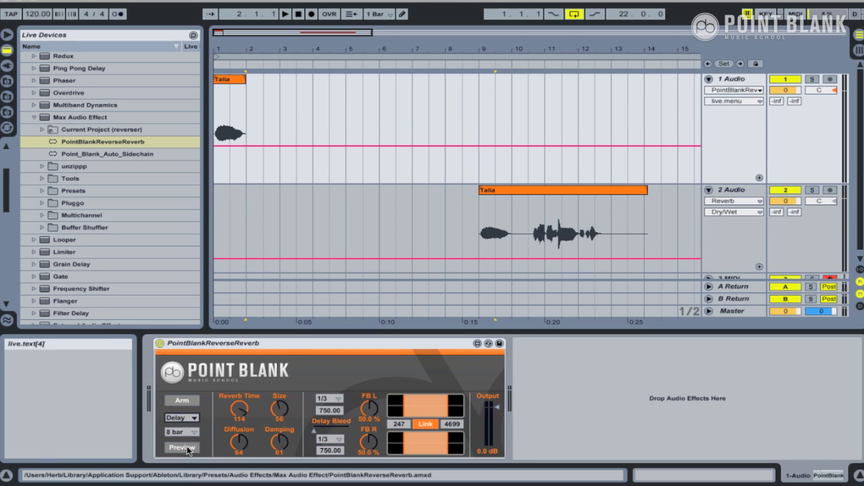
{"action": "left_click", "coordinate": [287, 14]}
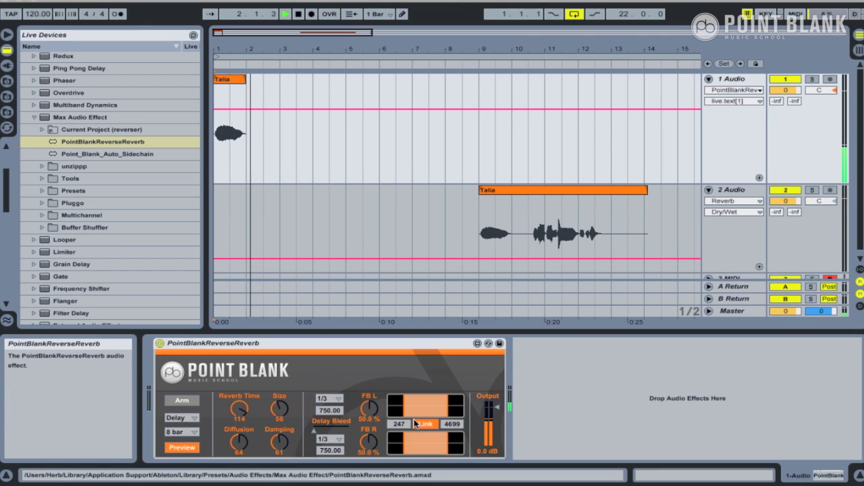
{"action": "left_click", "coordinate": [331, 400]}
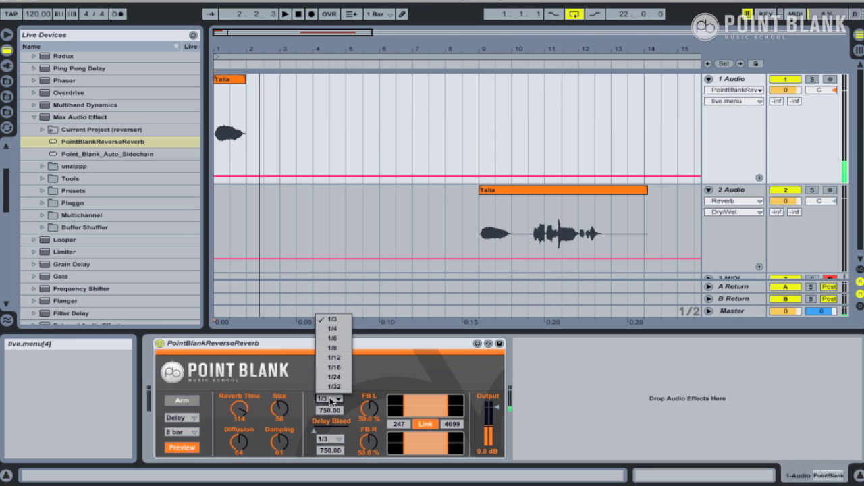
{"action": "left_click", "coordinate": [334, 338]}
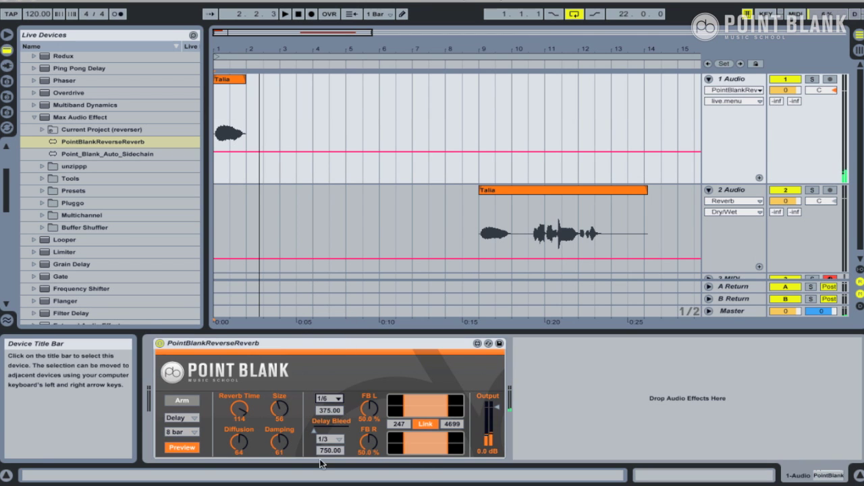
{"action": "left_click", "coordinate": [331, 440]}
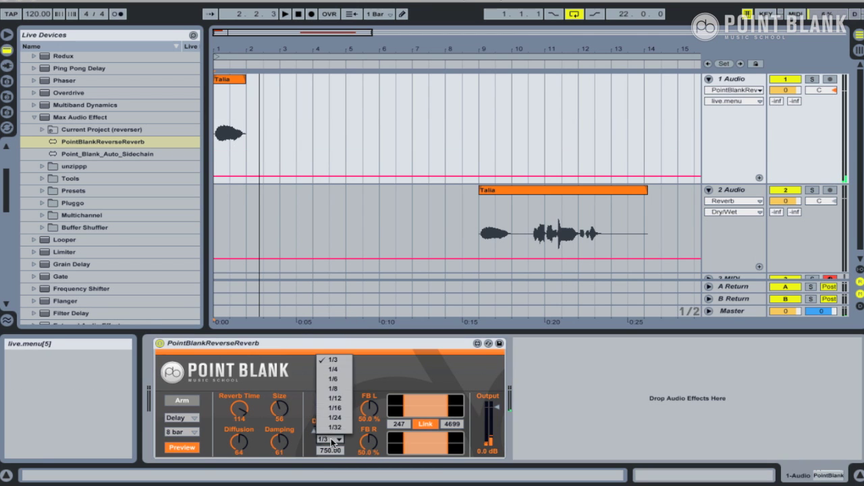
{"action": "left_click", "coordinate": [333, 385]}
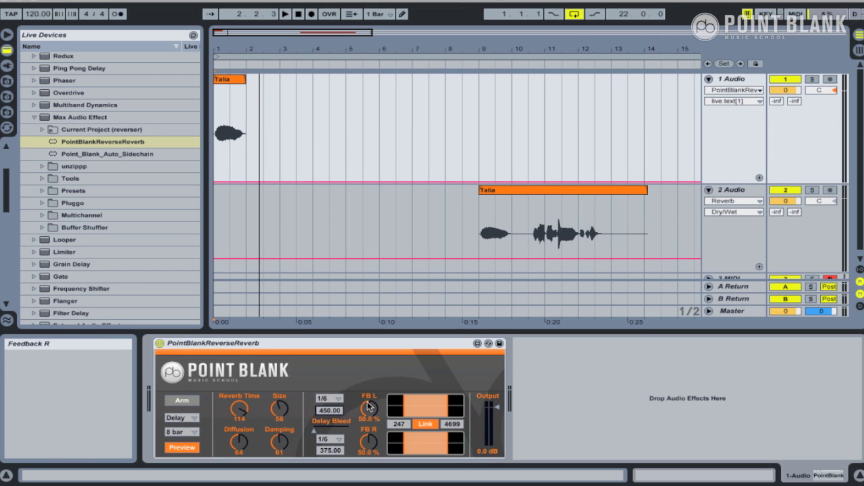
- Narrow the feedback filter range to 147–2960 while playing the vocal
{"action": "left_click_drag", "start_coordinate": [410, 408], "coordinate": [431, 409]}
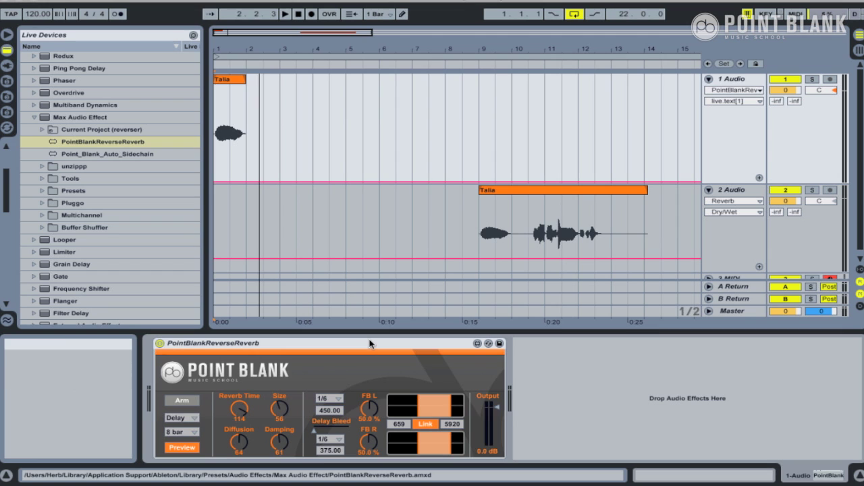
{"action": "key", "text": "space"}
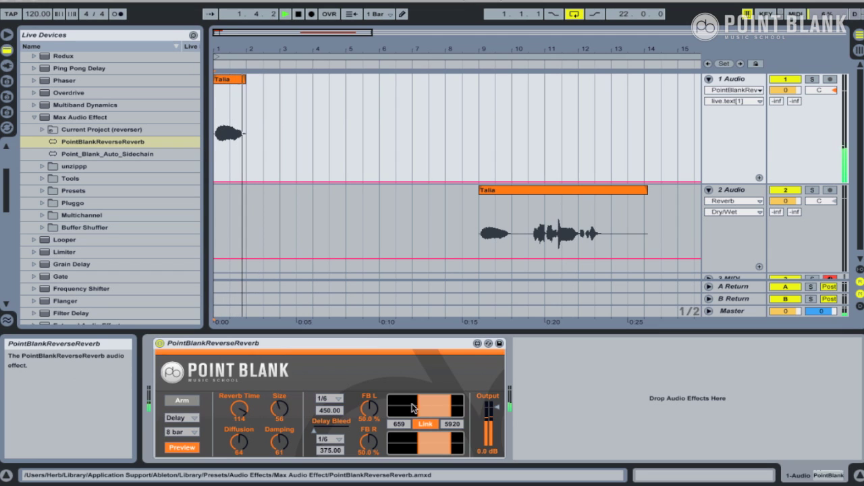
{"action": "left_click_drag", "start_coordinate": [413, 400], "coordinate": [397, 414]}
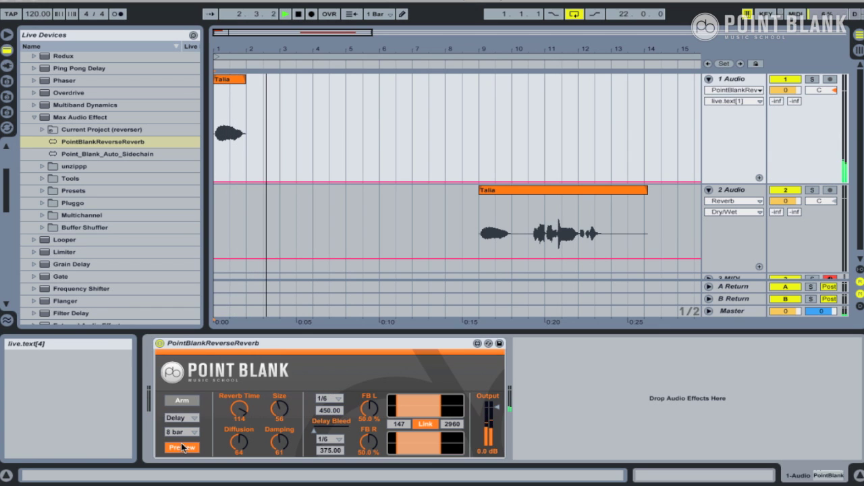
- Arm the reverse reverb and restart playback to audition the matched 375.00 delay settings
{"action": "left_click", "coordinate": [181, 402]}
{"action": "left_click", "coordinate": [285, 13]}
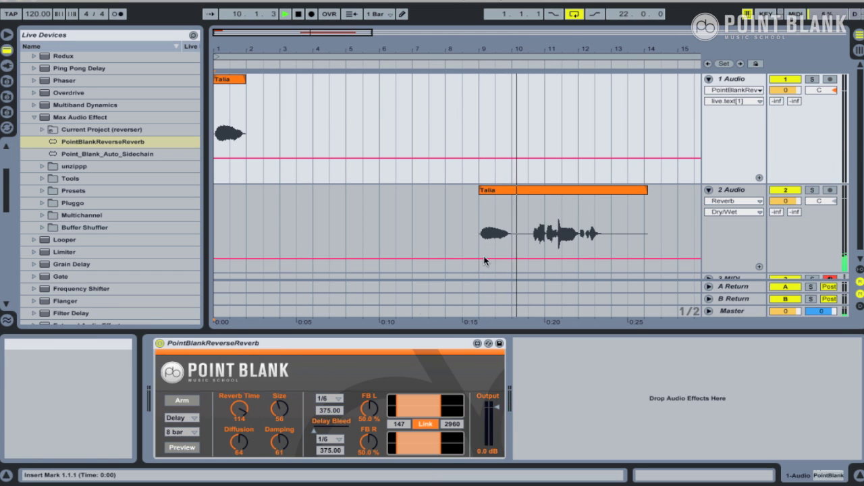
- Switch the reverse reverb's processing mode to Delay>Reverb
{"action": "left_click", "coordinate": [187, 418]}
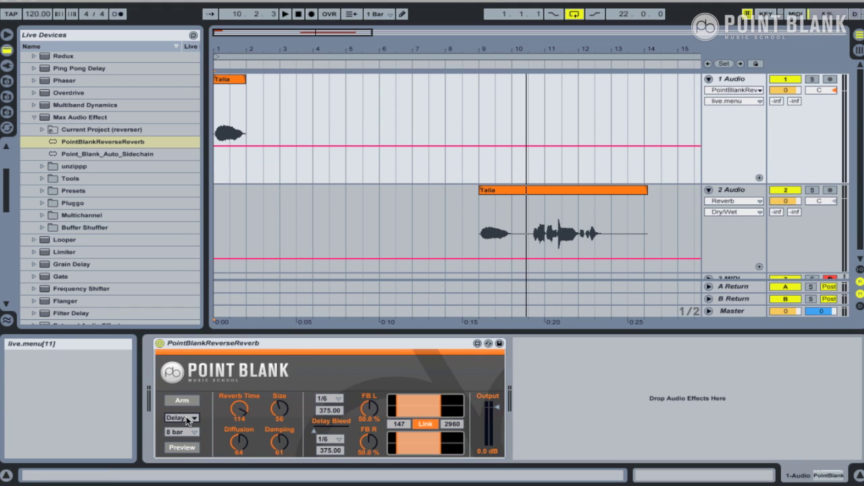
{"action": "left_click", "coordinate": [189, 419]}
{"action": "left_click", "coordinate": [193, 447]}
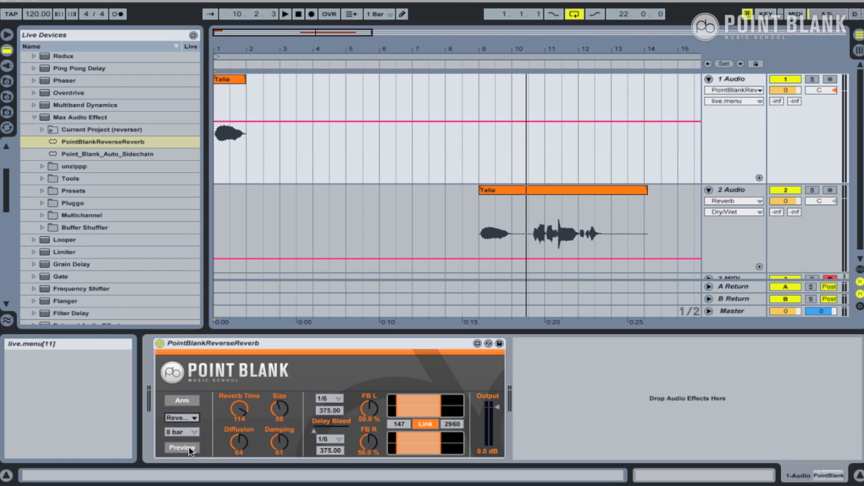
{"action": "left_click", "coordinate": [182, 418]}
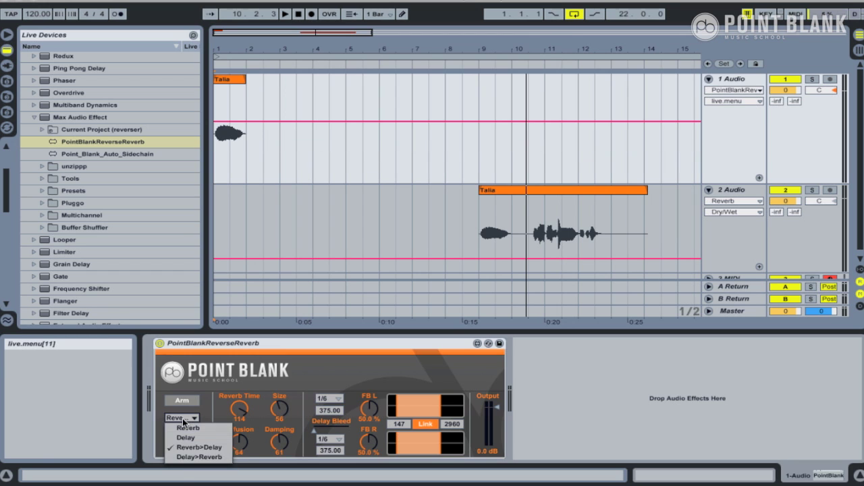
{"action": "left_click", "coordinate": [182, 460]}
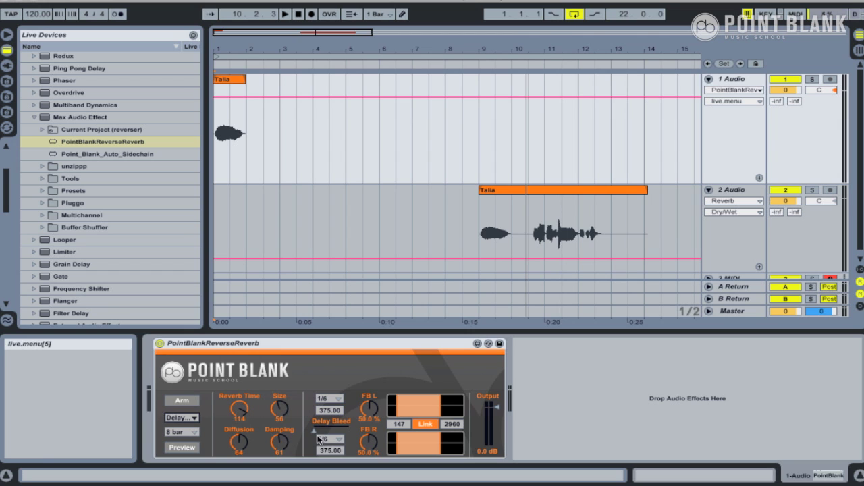
- Raise delay bleed and set feedback to 58.7% left and 71.3% right
{"action": "left_click_drag", "start_coordinate": [314, 434], "coordinate": [335, 430]}
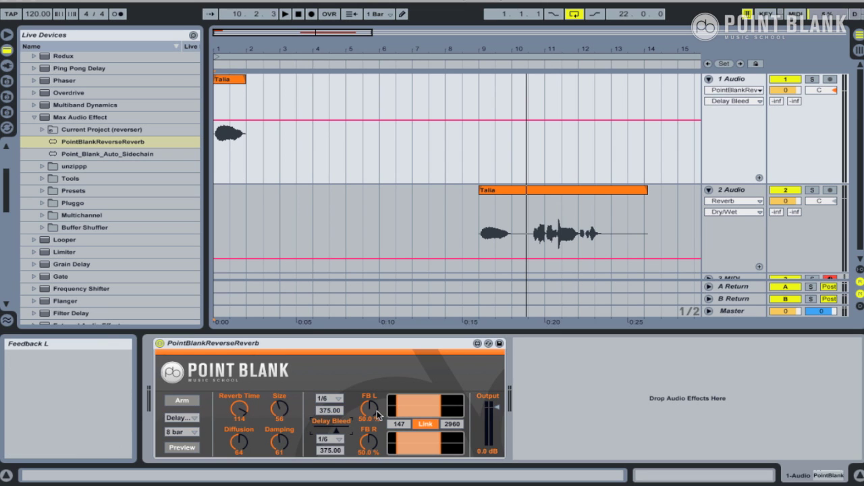
{"action": "left_click_drag", "start_coordinate": [375, 409], "coordinate": [375, 402]}
{"action": "left_click_drag", "start_coordinate": [369, 444], "coordinate": [369, 419]}
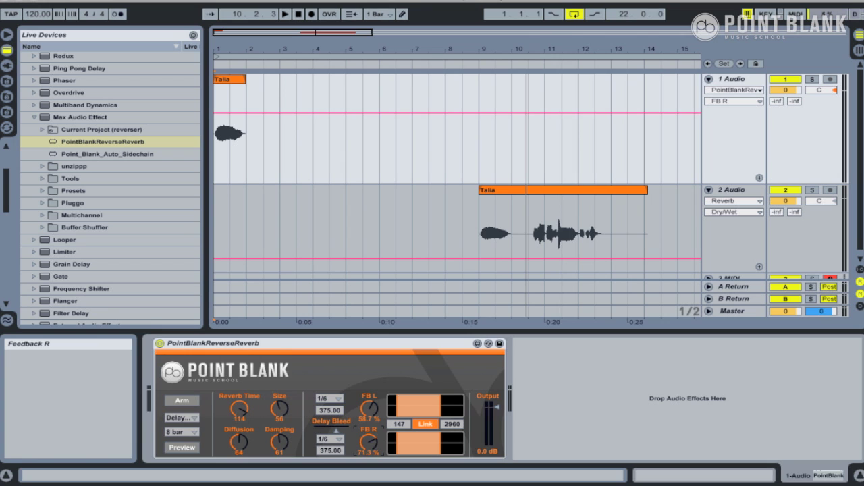
- Audition the effect with Preview on, raising Size to 68 and showing Delay Bleed automation
{"action": "left_click", "coordinate": [177, 448]}
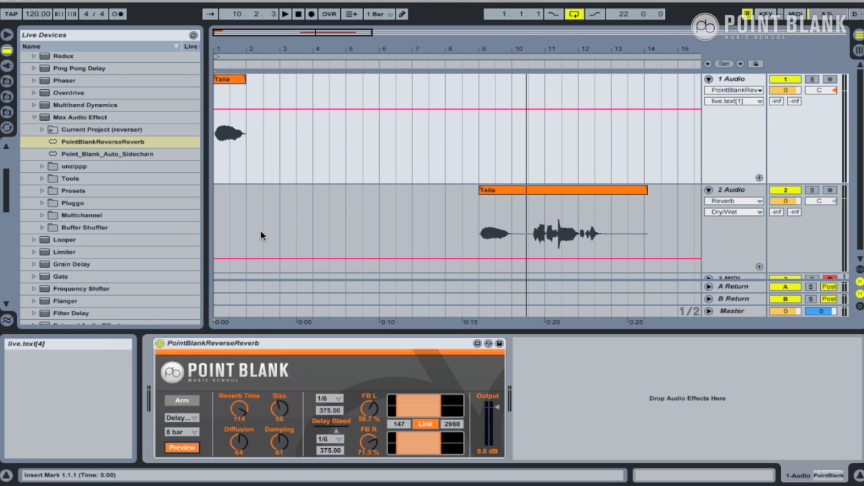
{"action": "left_click", "coordinate": [298, 13]}
{"action": "left_click", "coordinate": [285, 14]}
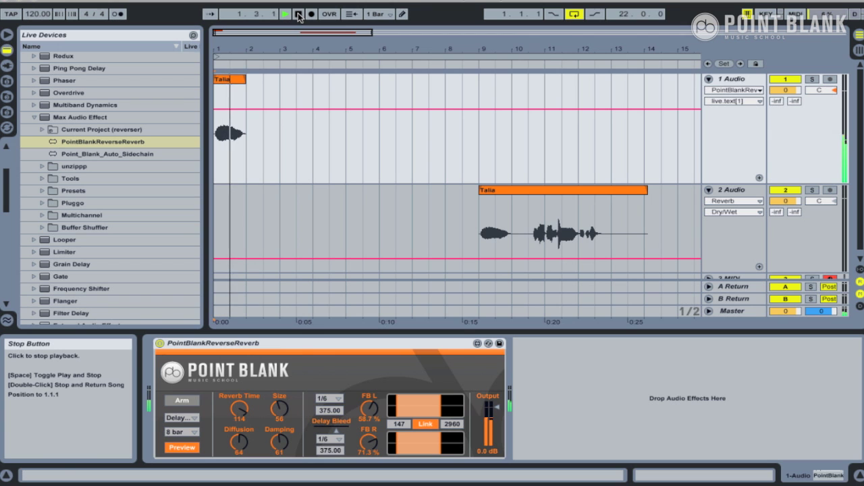
{"action": "left_click_drag", "start_coordinate": [276, 415], "coordinate": [280, 406]}
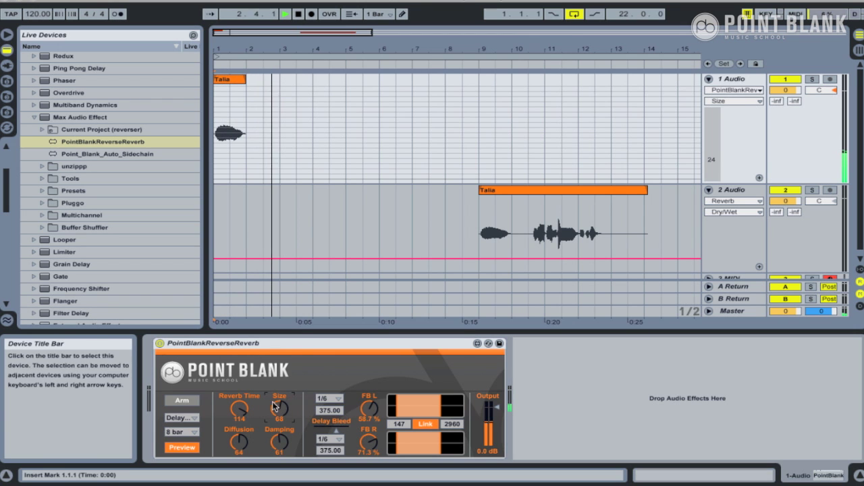
{"action": "left_click", "coordinate": [337, 433]}
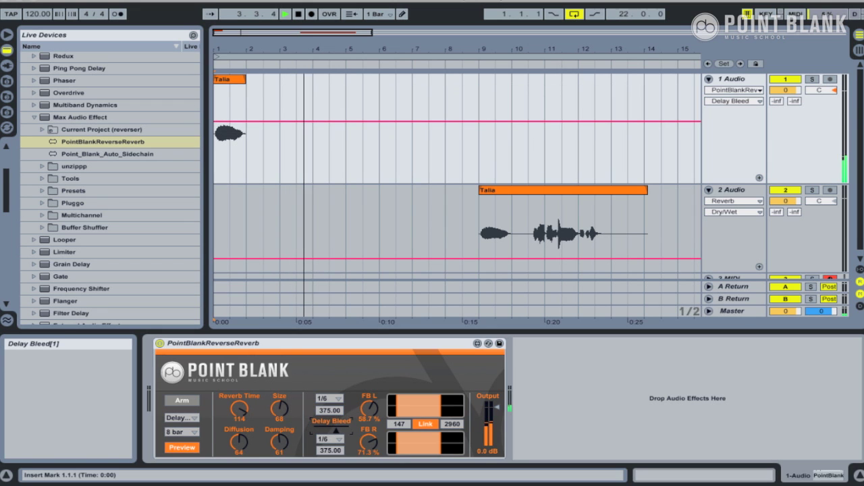
{"action": "left_click", "coordinate": [298, 14]}
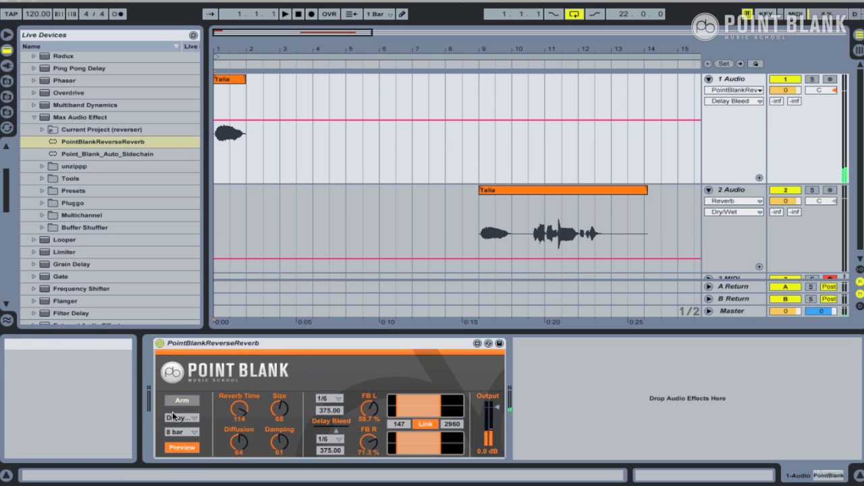
- Turn Preview off and set the reverse tail length to 16 bar
{"action": "left_click", "coordinate": [181, 447]}
{"action": "left_click", "coordinate": [182, 435]}
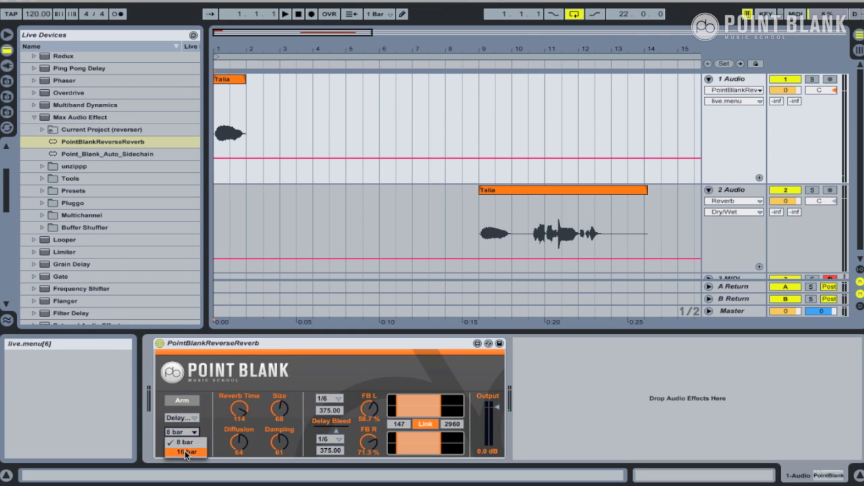
{"action": "left_click", "coordinate": [186, 453]}
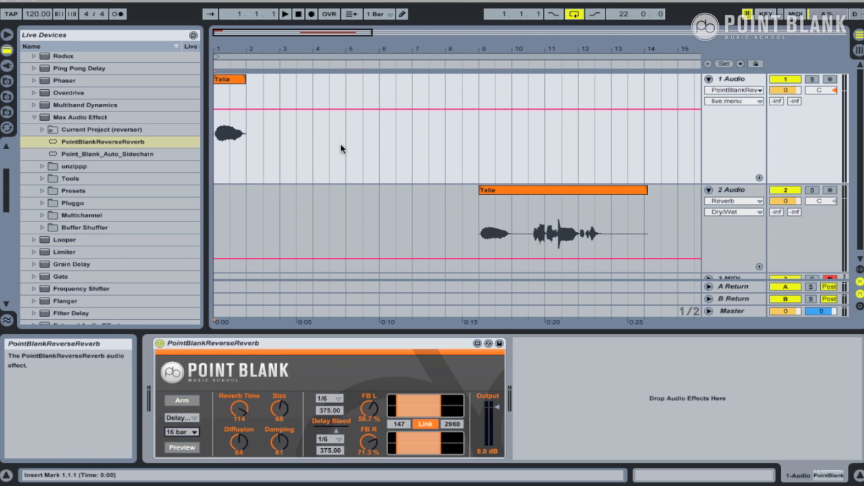
- Zoom out to bars 1–39 and move the Talia vocal clip to bar 17
{"action": "left_click_drag", "start_coordinate": [513, 223], "coordinate": [527, 129]}
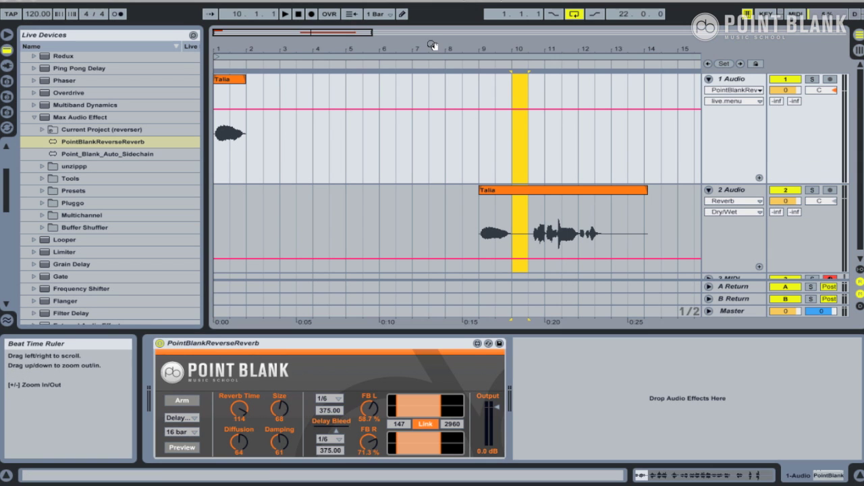
{"action": "left_click_drag", "start_coordinate": [433, 45], "coordinate": [432, 27]}
{"action": "left_click_drag", "start_coordinate": [335, 188], "coordinate": [423, 188]}
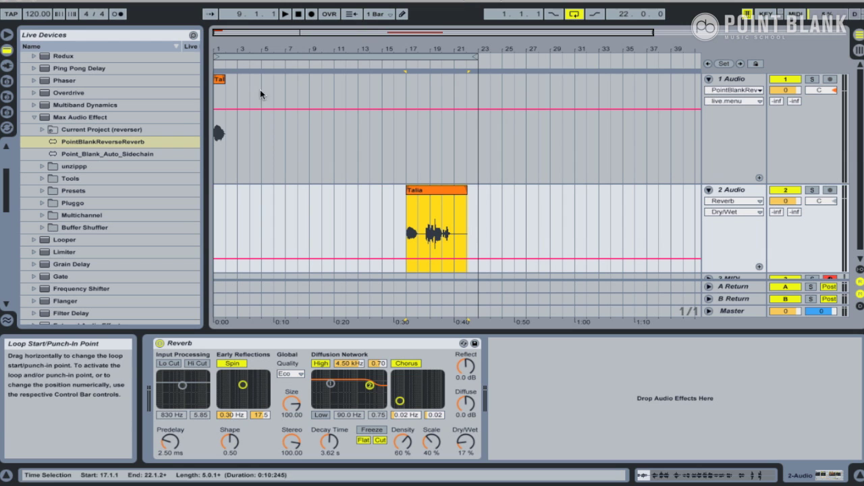
- Rewind to the start, select track 1, arm its reverse reverb and play to capture the vocal
{"action": "double_click", "coordinate": [297, 15]}
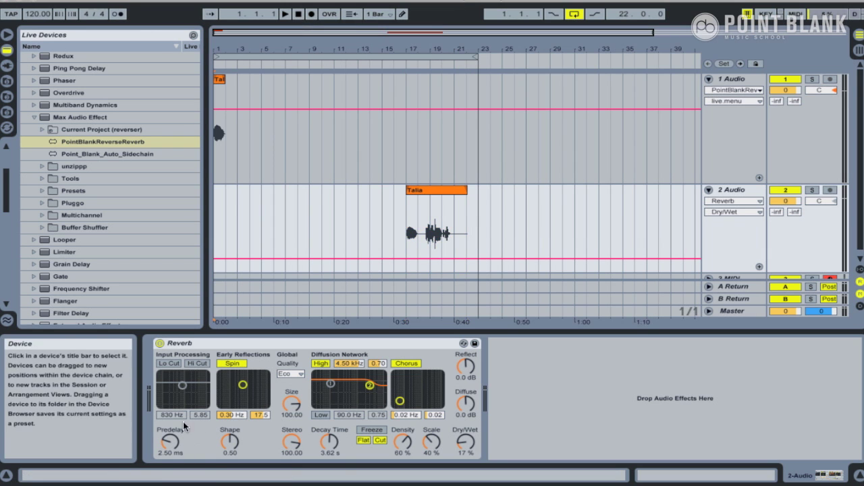
{"action": "left_click", "coordinate": [733, 79]}
{"action": "left_click", "coordinate": [181, 400]}
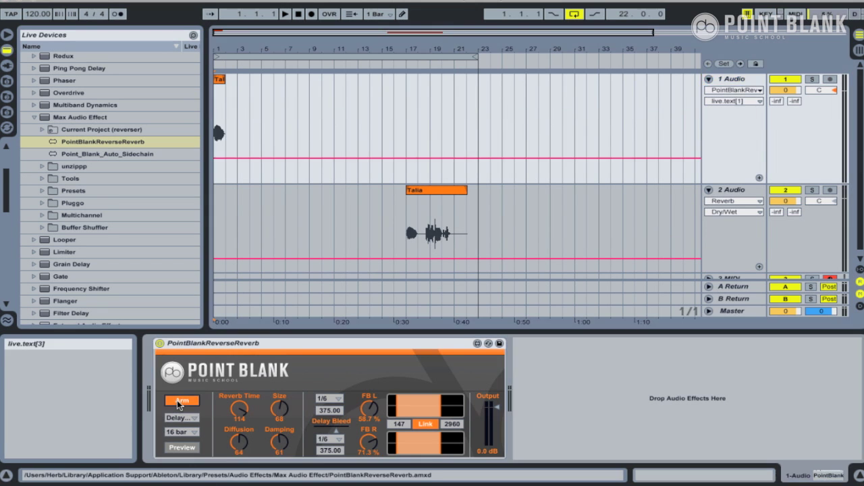
{"action": "left_click", "coordinate": [286, 17]}
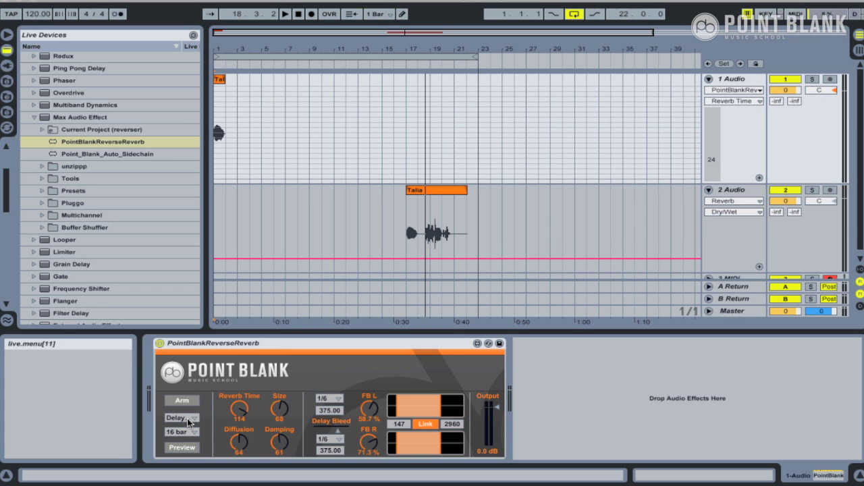
- Freeze track 1, then flatten it into the Talia (Freeze tail) clip ending at bar 17
{"action": "right_click", "coordinate": [736, 132]}
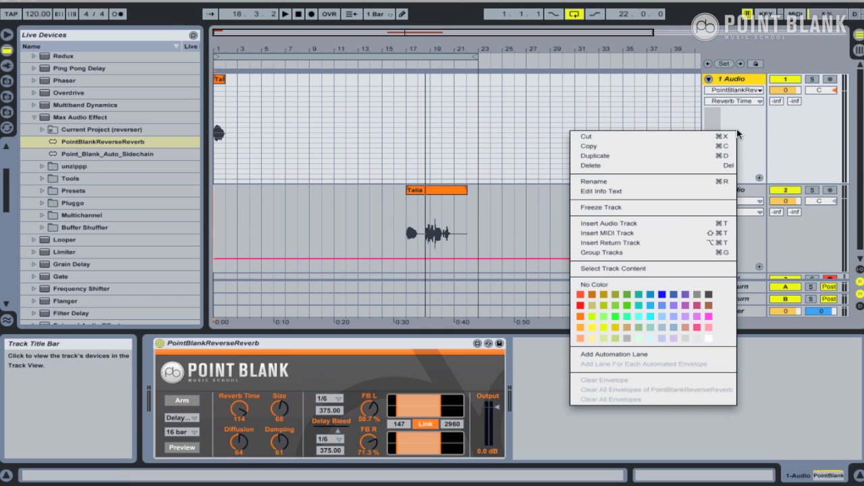
{"action": "left_click", "coordinate": [670, 208]}
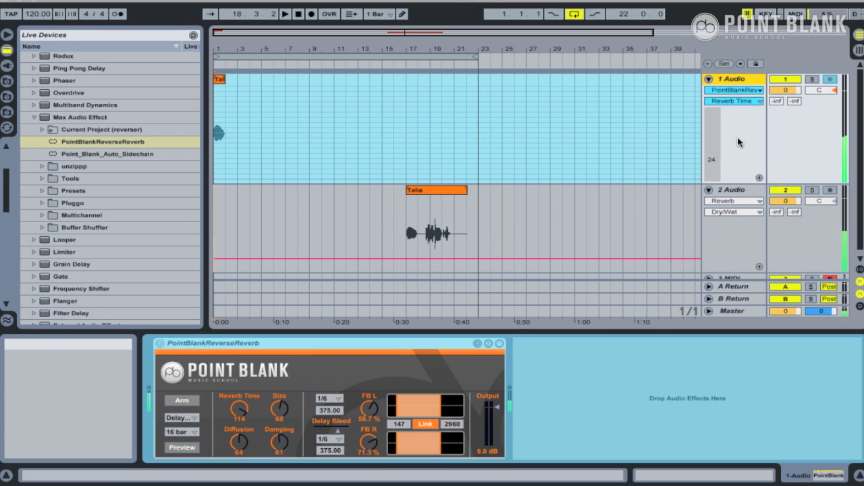
{"action": "right_click", "coordinate": [737, 139]}
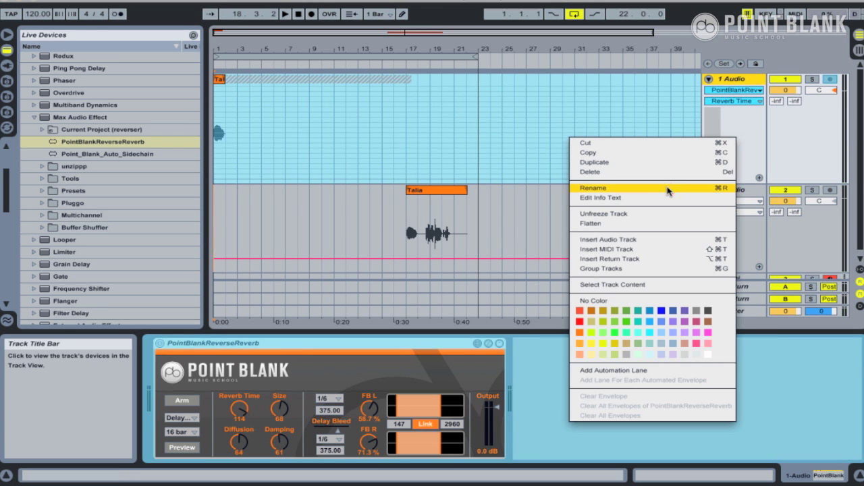
{"action": "left_click", "coordinate": [636, 223]}
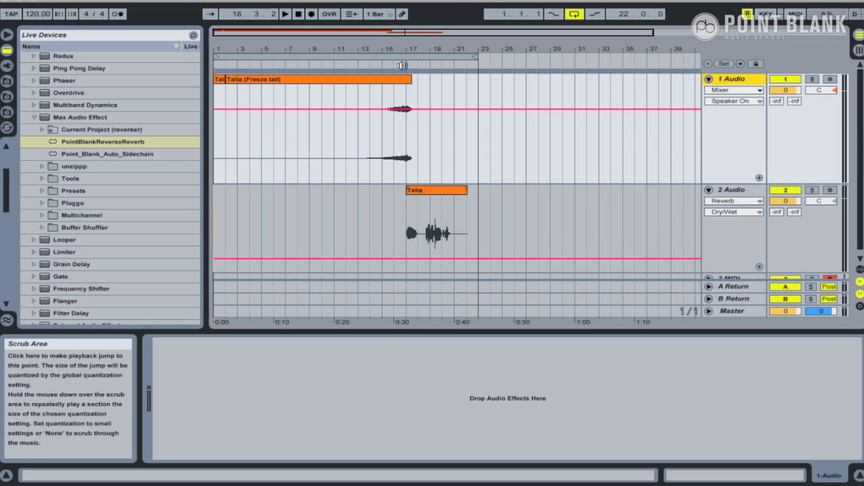
- Undo the flatten to bring back PointBlankReverseReverb on track 1
{"action": "left_click", "coordinate": [717, 135]}
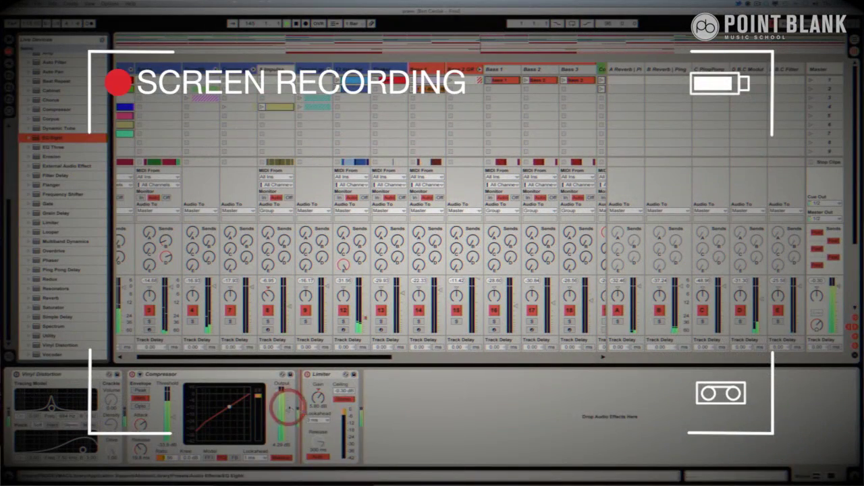
- Insert EQ Eight between Compressor and Limiter and pull band 2 down for a low-mid cut
{"action": "left_click_drag", "start_coordinate": [289, 408], "coordinate": [296, 409]}
{"action": "left_click_drag", "start_coordinate": [425, 415], "coordinate": [403, 394]}
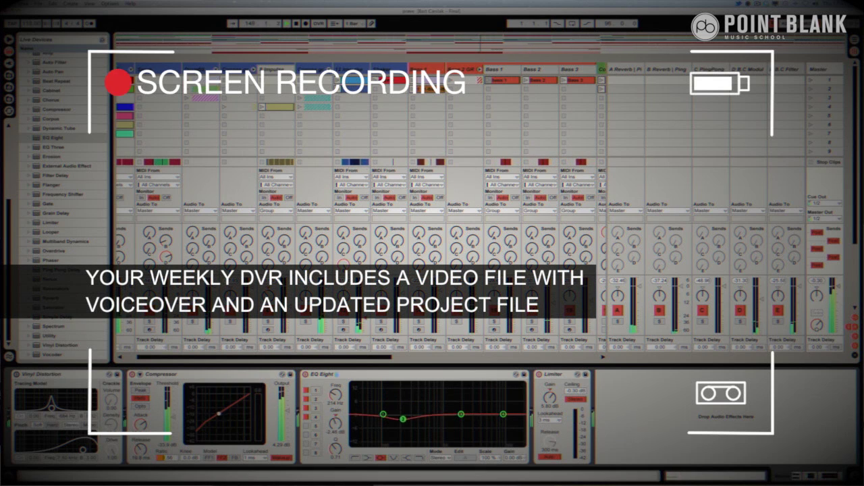